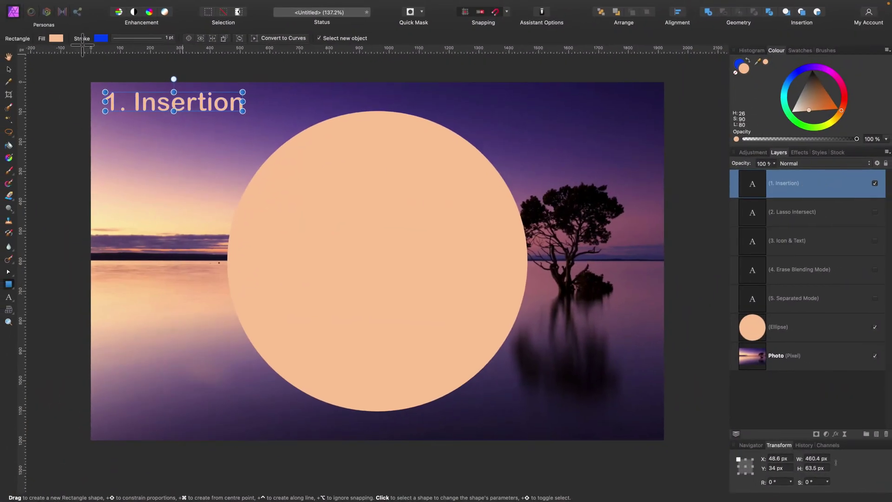
Deselect the title and set the current colour to dark navy blue (H 220, S 82, L 29)
click(9, 69)
click(690, 122)
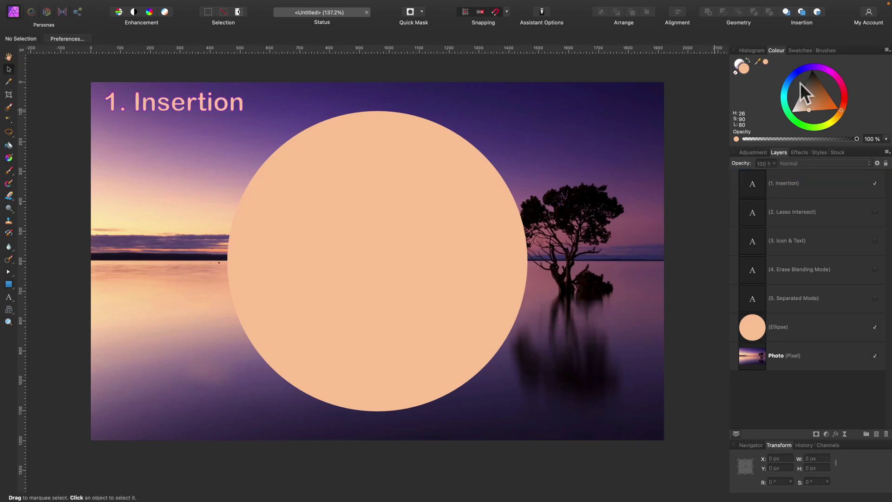
click(794, 77)
click(806, 97)
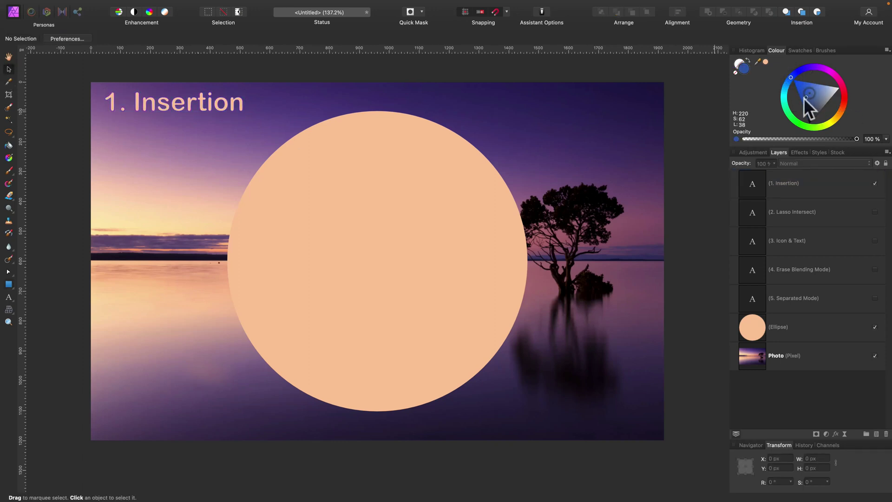
Draw a trial blue rectangle over the circle, then undo it
click(8, 284)
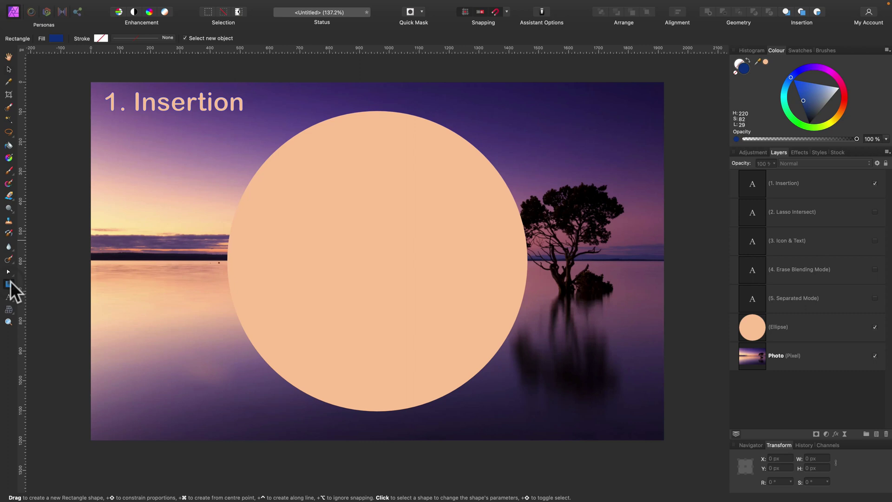
drag(198, 162, 442, 288)
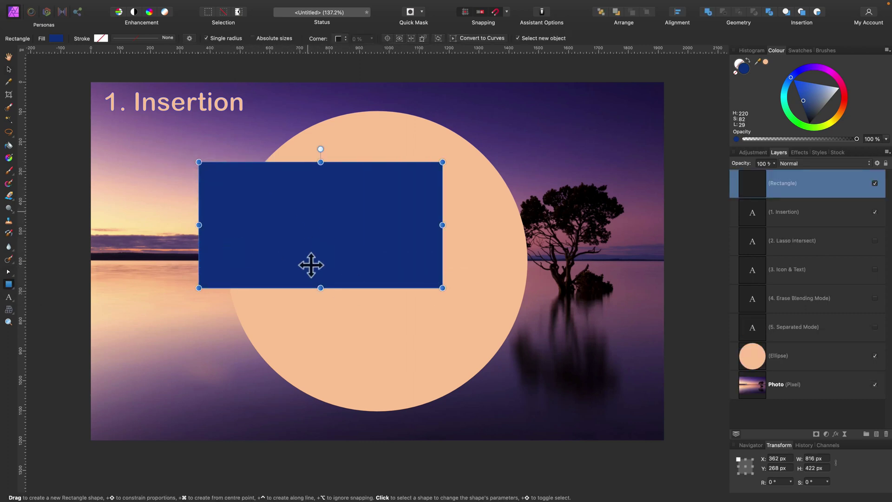
key(super+z)
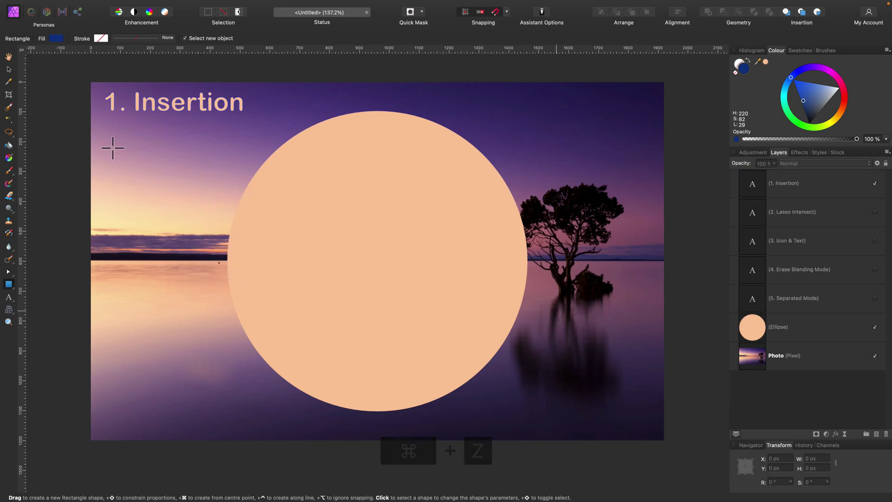
click(9, 56)
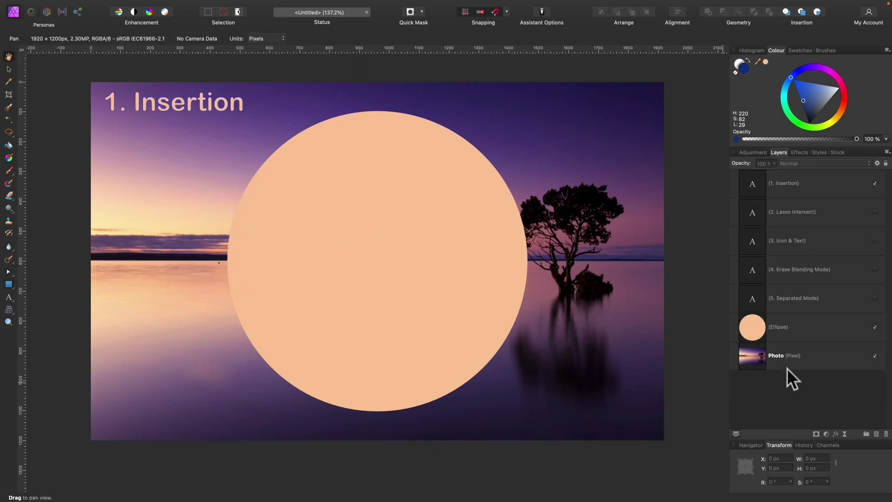
With the Ellipse layer selected and Insert inside enabled, draw a rectangle clipped inside the circle
click(808, 331)
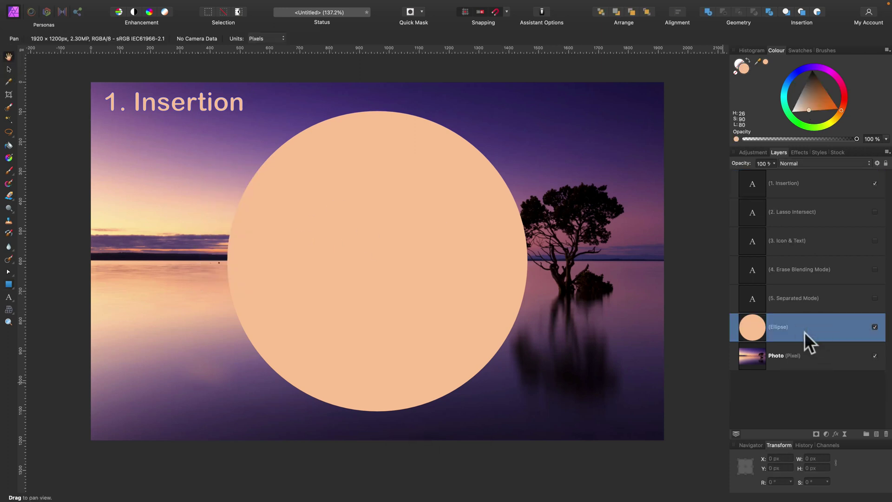
click(821, 12)
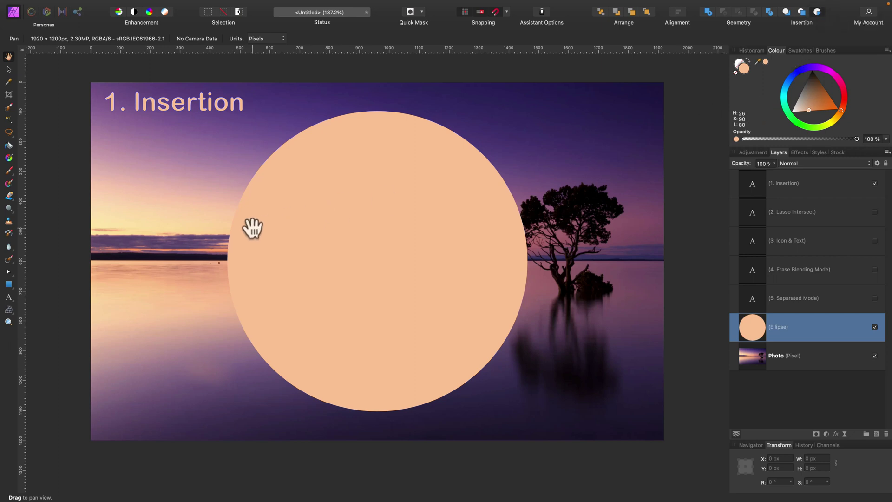
click(8, 284)
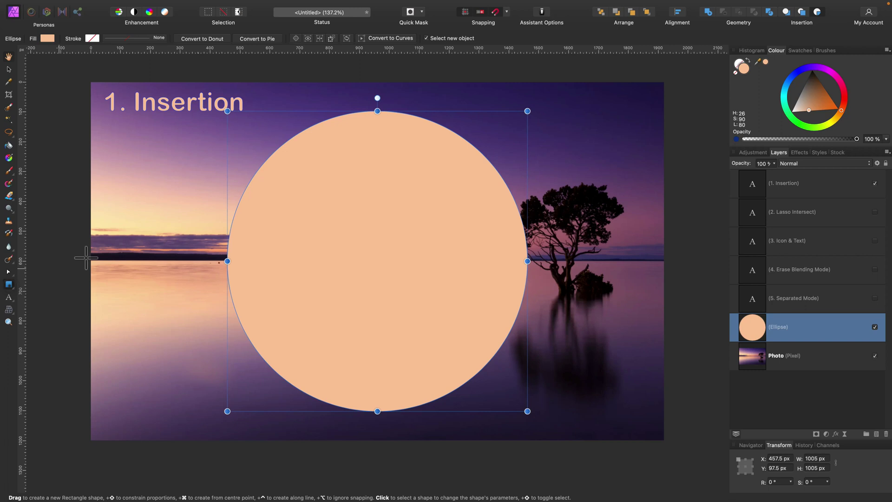
drag(196, 192, 428, 307)
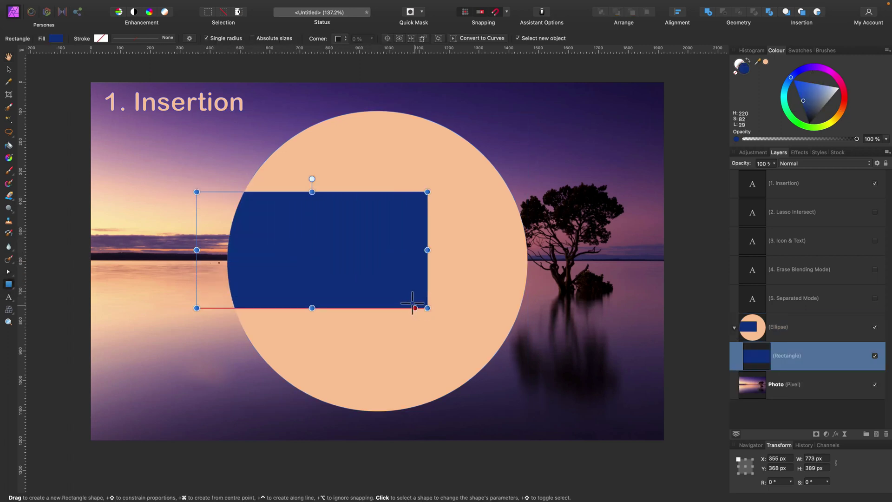
Nudge the clipped rectangle slightly left, then delete it
click(8, 69)
drag(355, 261, 339, 272)
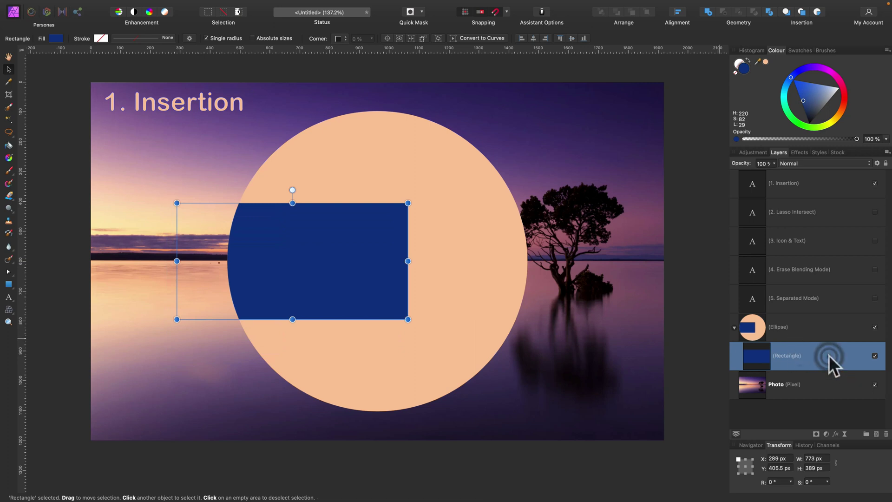
key(BackSpace)
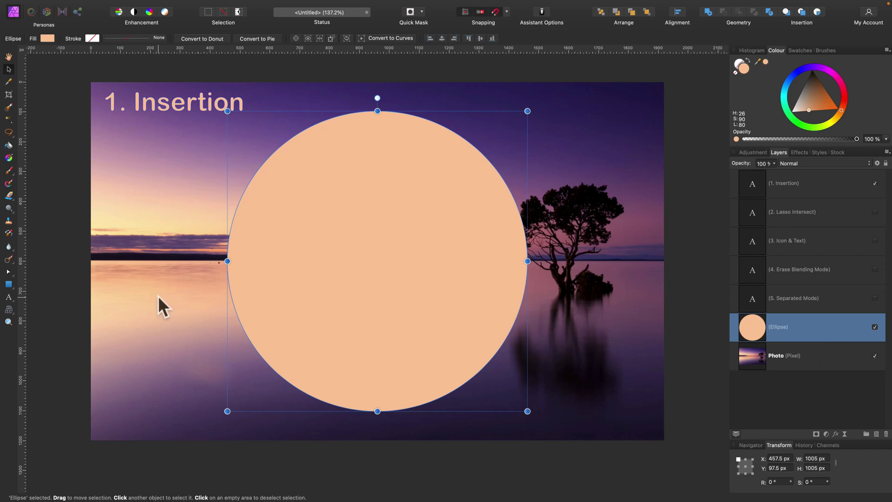
Choose the Paint Brush with a 64 px Dry Media brush, then return to the Colour panel
click(10, 171)
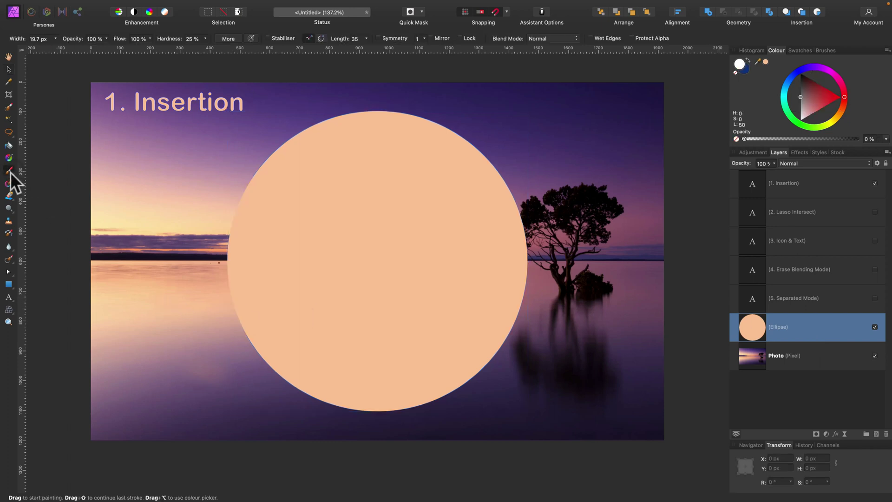
click(821, 49)
click(771, 59)
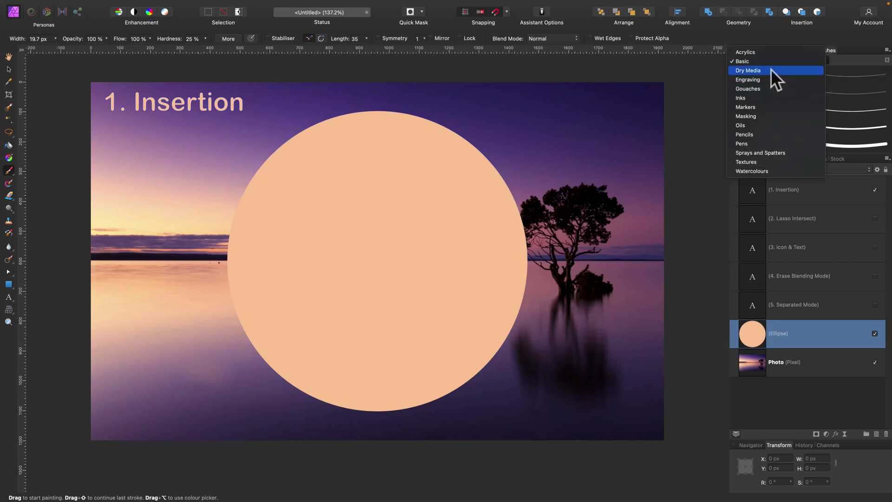
click(770, 70)
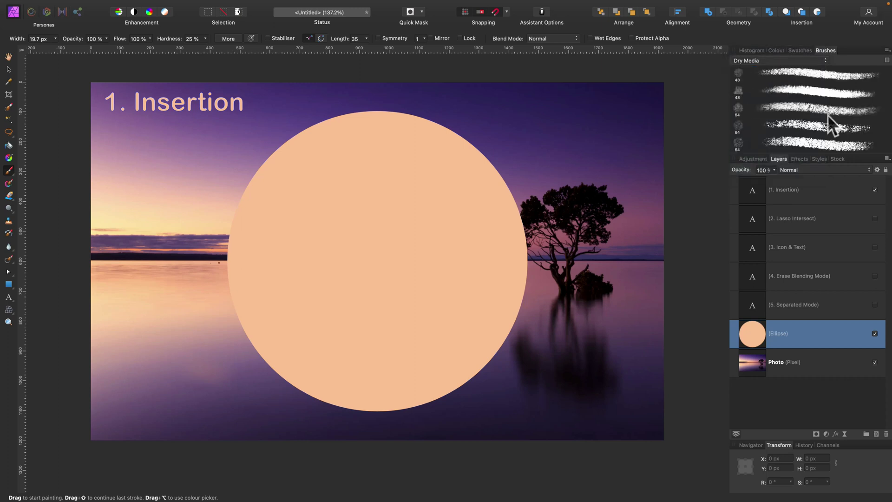
click(825, 112)
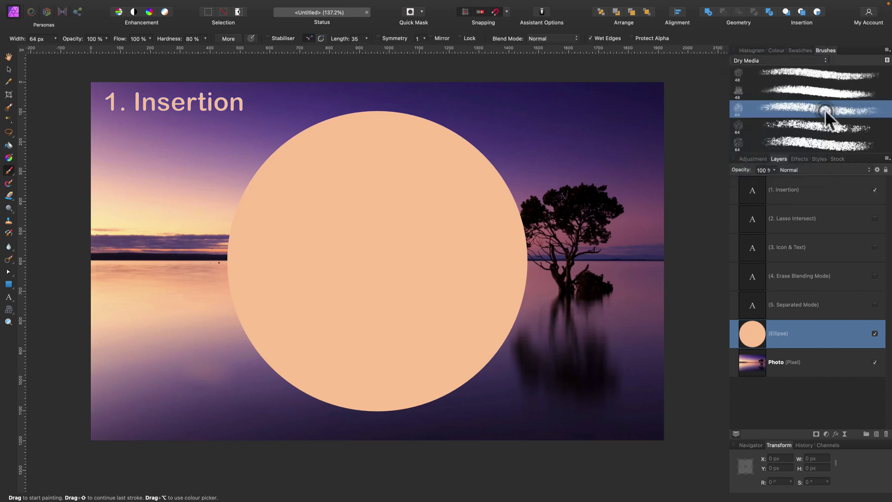
click(773, 51)
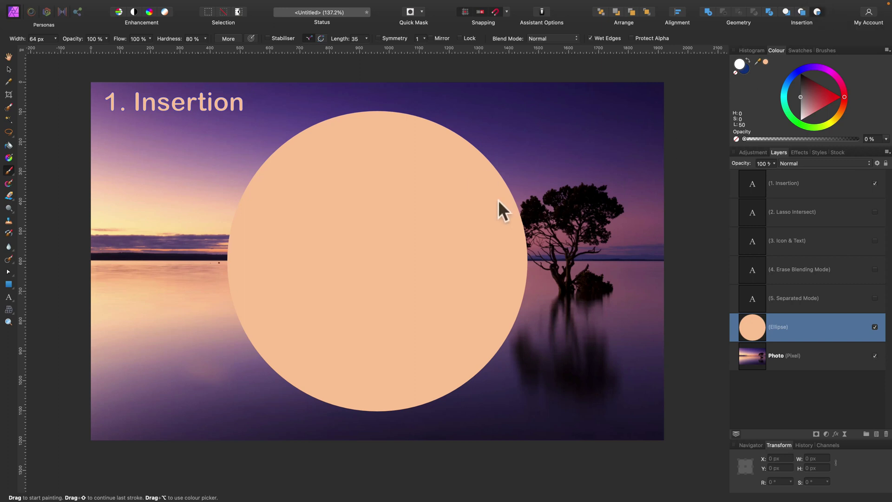
scroll(339, 206, right, 2)
On a new layer inside the ellipse, paint a ~259 px dark opaque stroke across the circle
click(289, 212)
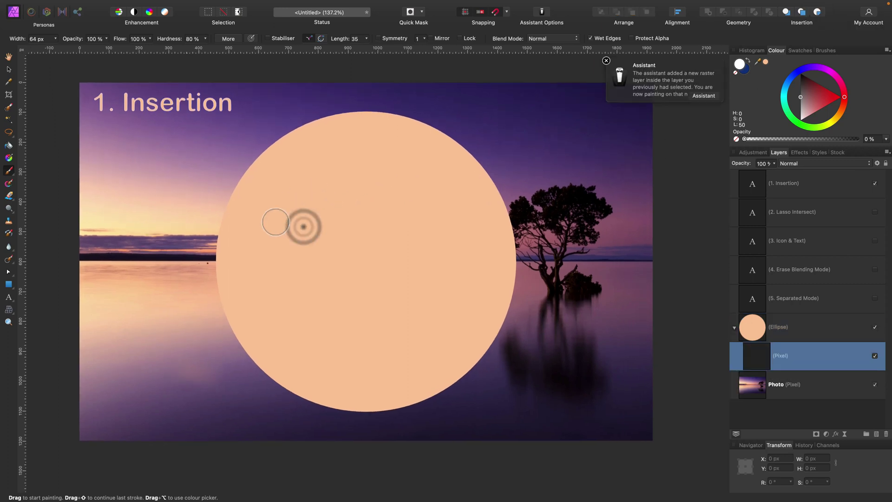
scroll(279, 223, down, 1)
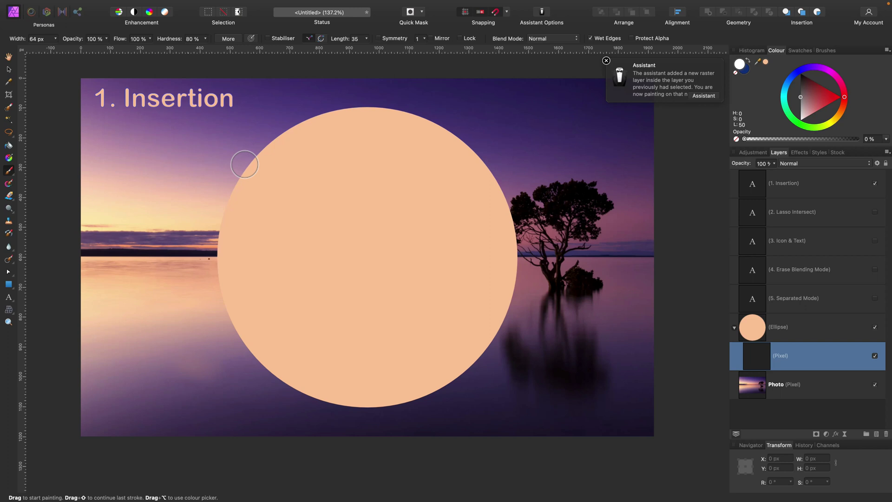
scroll(274, 240, left, 2)
drag(277, 241, 301, 253)
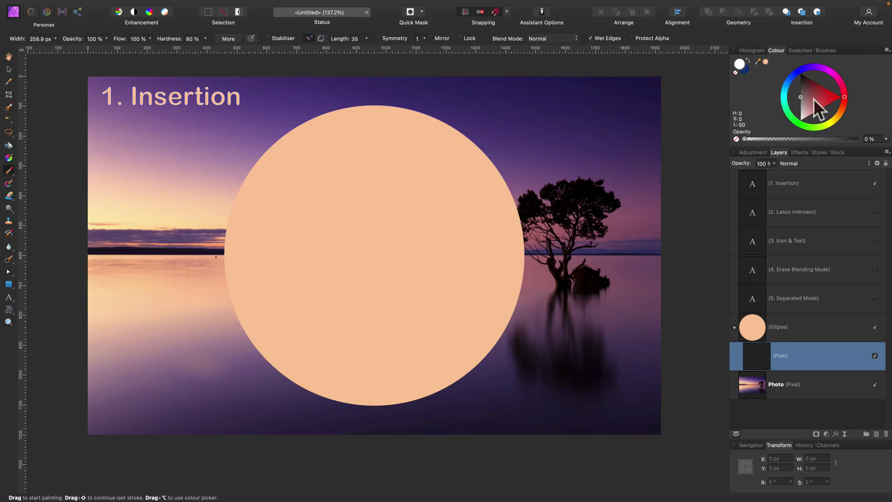
drag(805, 88, 778, 76)
mouse_move(274, 297)
mouse_down()
mouse_move(245, 301)
mouse_move(318, 292)
mouse_move(301, 296)
mouse_move(357, 348)
mouse_move(435, 365)
mouse_move(364, 375)
mouse_move(287, 346)
mouse_move(316, 368)
mouse_move(404, 386)
mouse_move(508, 313)
mouse_move(532, 228)
mouse_move(463, 149)
mouse_move(342, 94)
mouse_move(368, 133)
mouse_move(433, 174)
mouse_move(441, 135)
mouse_move(378, 71)
mouse_move(281, 65)
mouse_move(190, 126)
mouse_move(187, 220)
mouse_move(352, 101)
mouse_move(190, 228)
mouse_move(253, 244)
mouse_move(256, 336)
mouse_move(303, 370)
mouse_move(381, 232)
mouse_move(493, 221)
mouse_move(333, 231)
mouse_move(303, 267)
mouse_move(478, 244)
mouse_move(460, 310)
mouse_move(333, 398)
mouse_move(249, 335)
mouse_move(307, 340)
mouse_move(432, 322)
mouse_move(462, 274)
mouse_up()
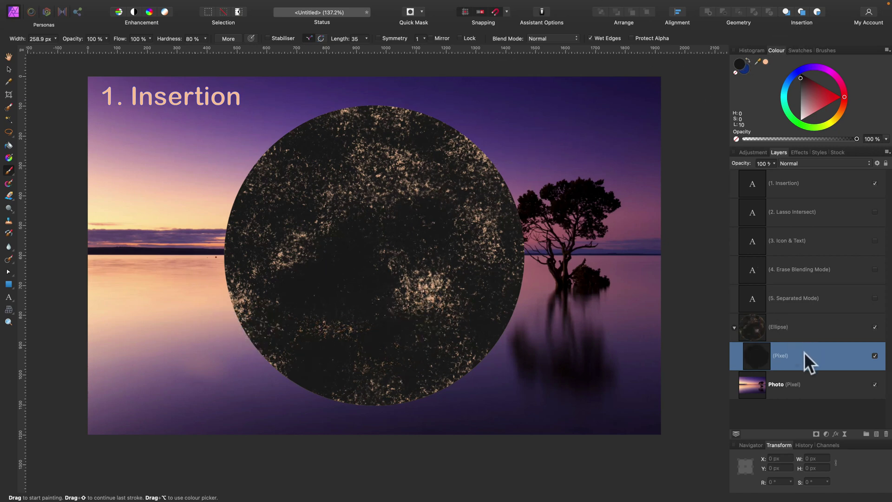
click(8, 69)
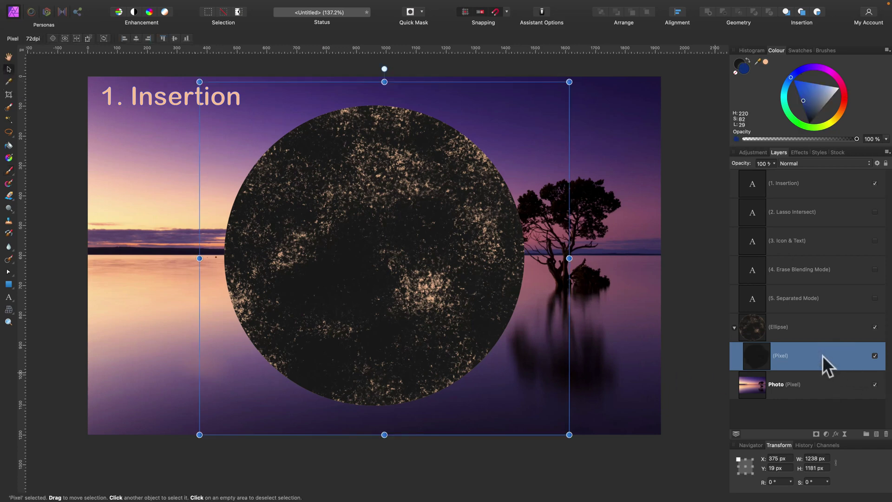
Delete the painted texture layer and swap the '1. Insertion' title for '2. Lasso Intersect'
key(BackSpace)
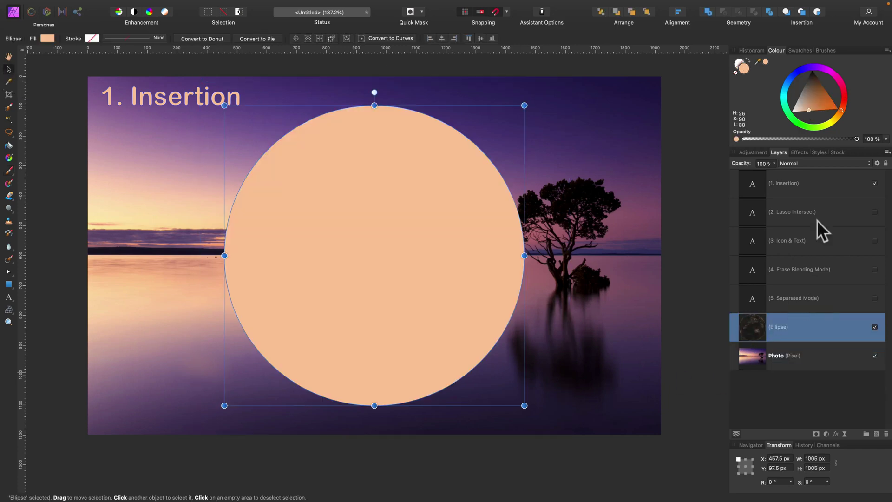
click(823, 185)
click(875, 183)
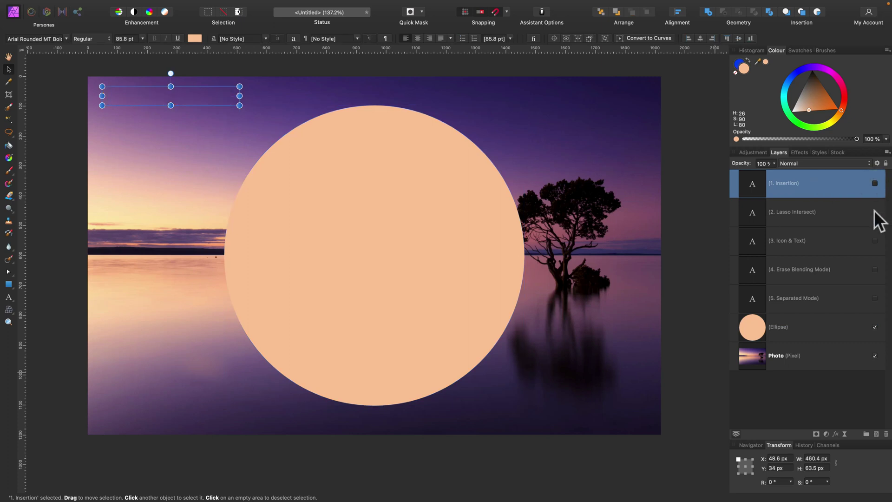
click(874, 212)
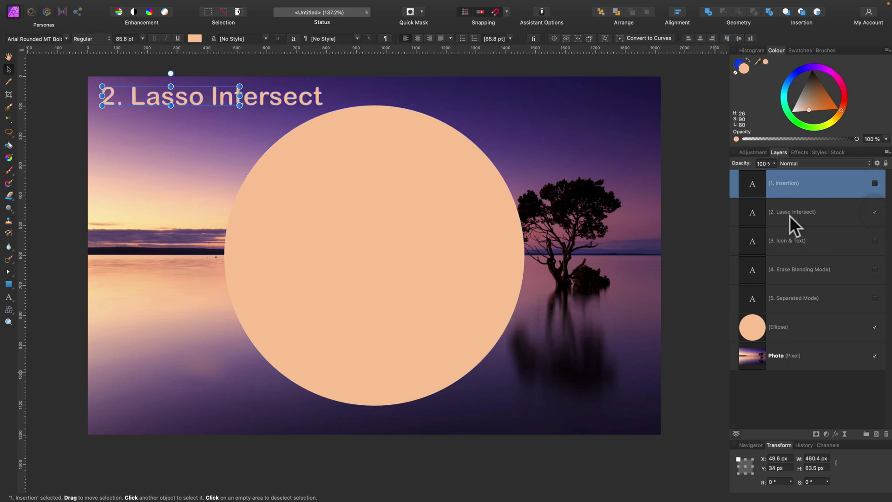
Clear the layer selection and load the circle's outline as a pixel selection
click(177, 136)
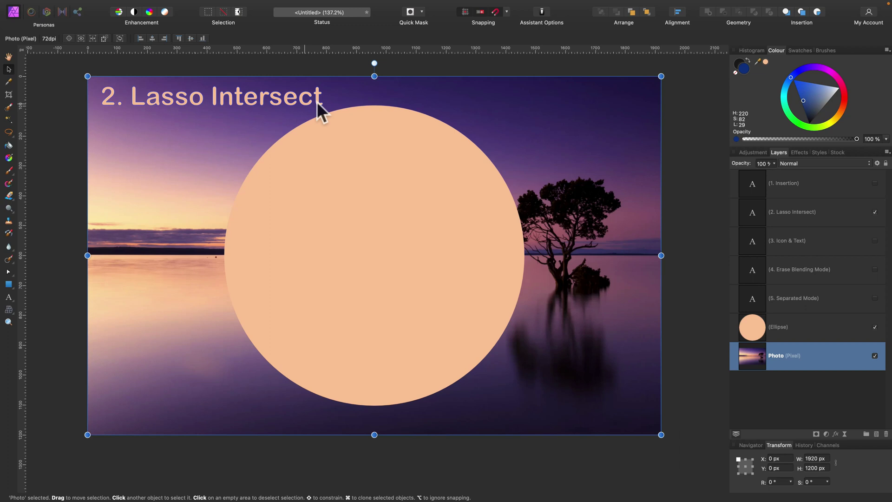
click(70, 130)
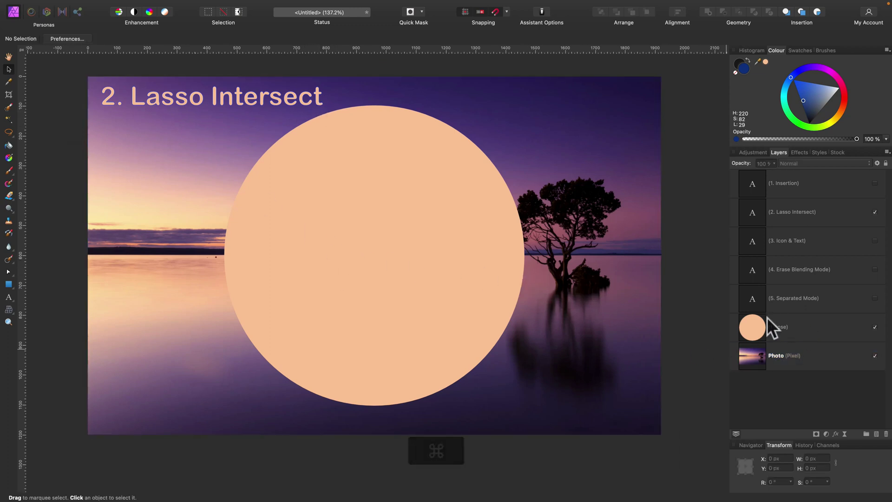
super+click(756, 325)
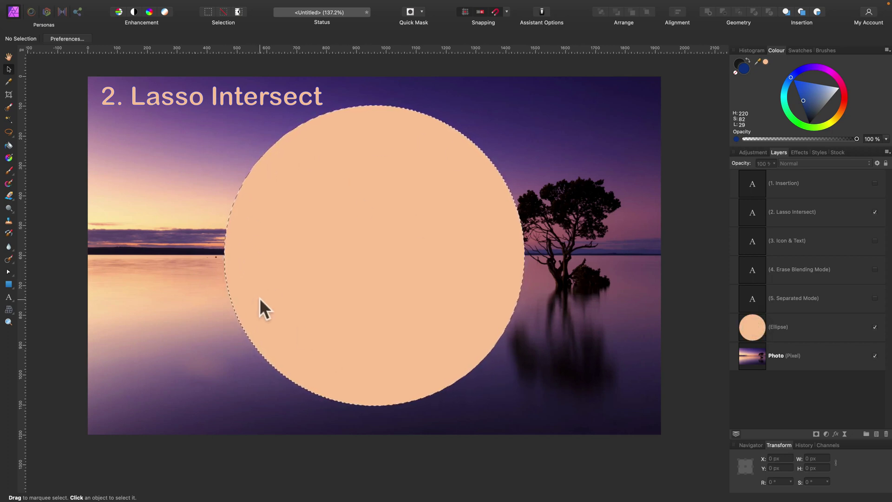
Set the Freehand Selection tool to Intersect mode
click(12, 133)
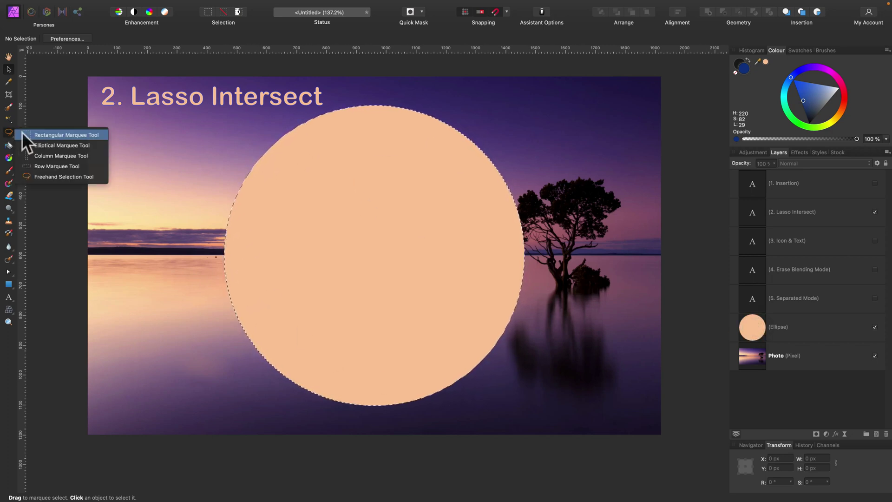
click(60, 176)
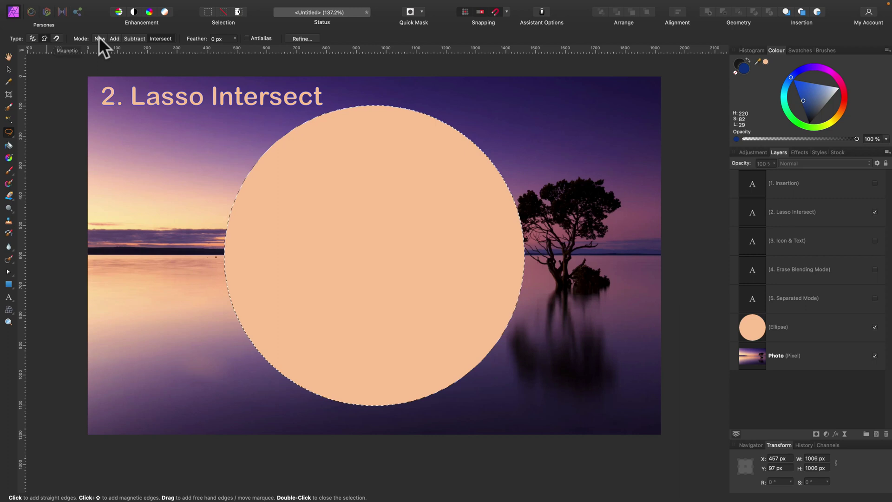
click(169, 39)
Lasso-intersect the circle down to its right sliver, then undo it
click(536, 154)
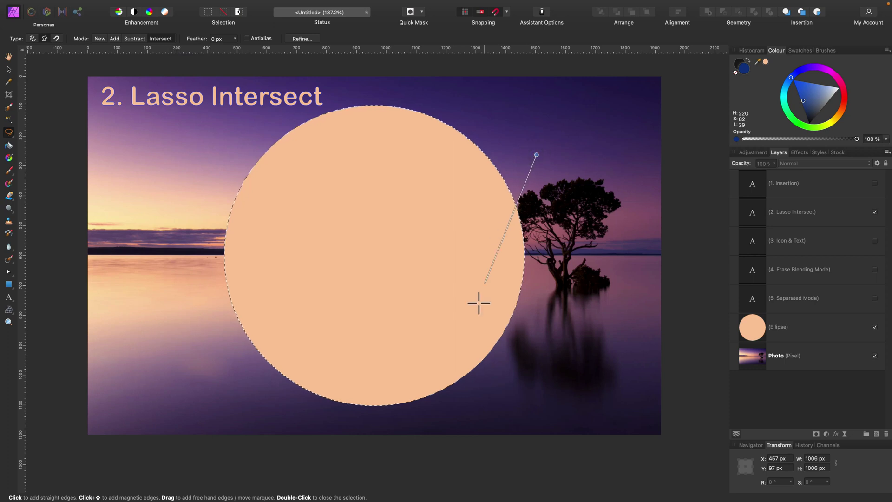
click(425, 413)
click(563, 392)
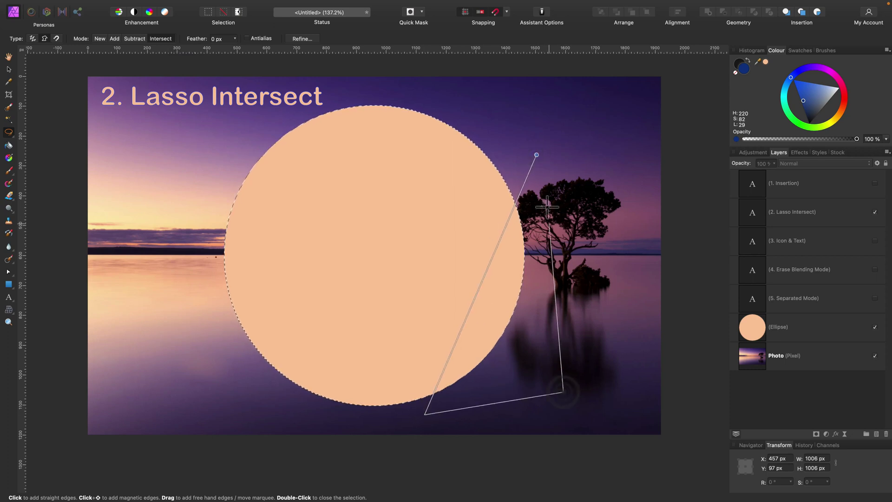
double_click(521, 206)
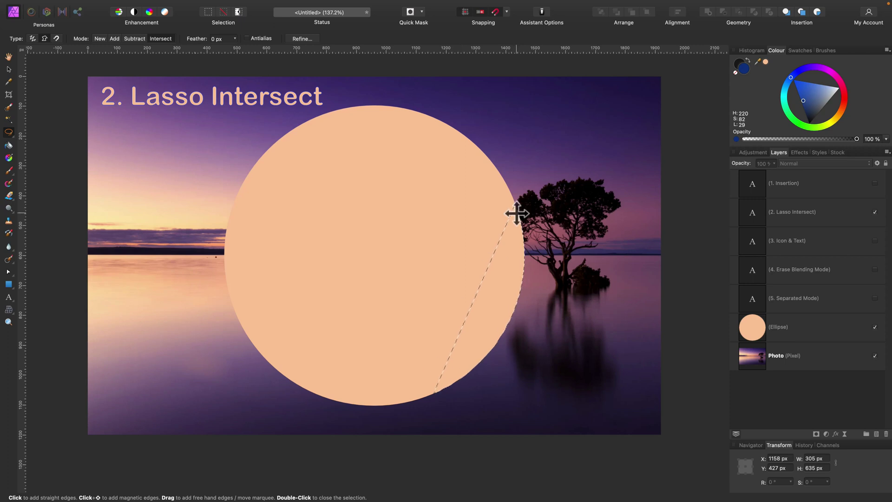
key(super+z)
Lasso-intersect a wedge of the circle, then deselect everything
click(507, 104)
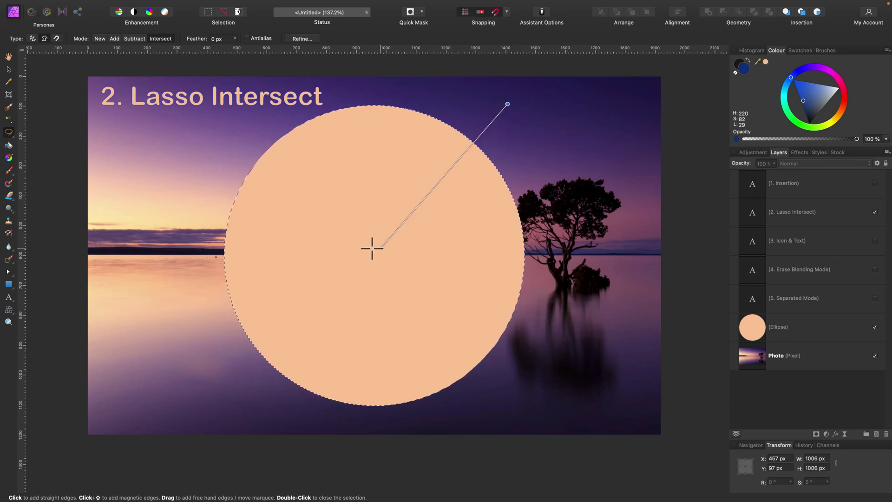
click(356, 243)
click(578, 179)
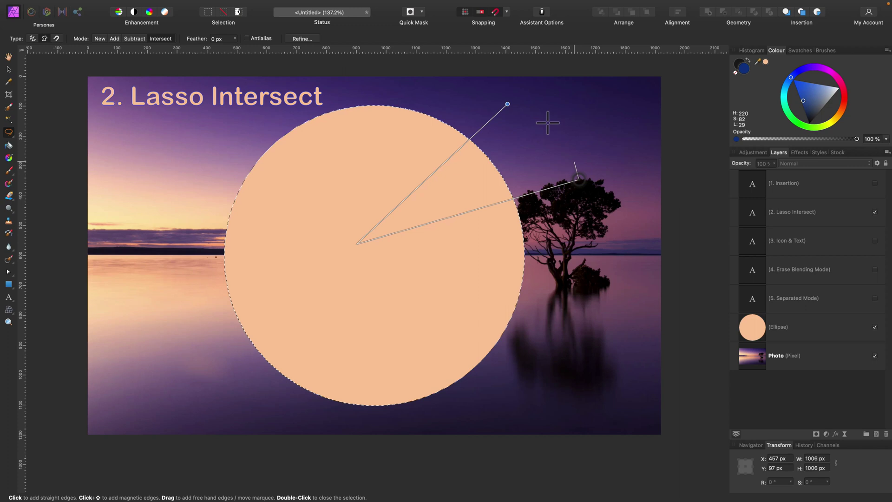
double_click(486, 147)
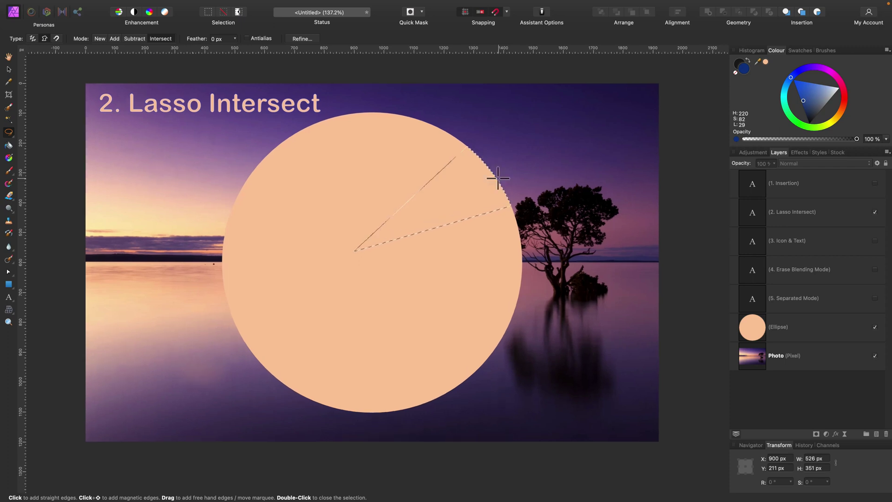
scroll(497, 177, up, 1)
key(super+d)
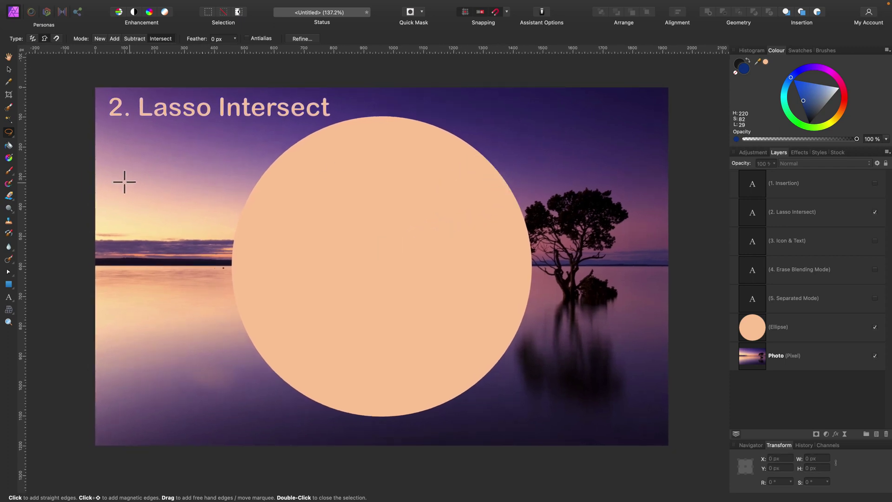
scroll(185, 292, down, 1)
drag(190, 312, 115, 315)
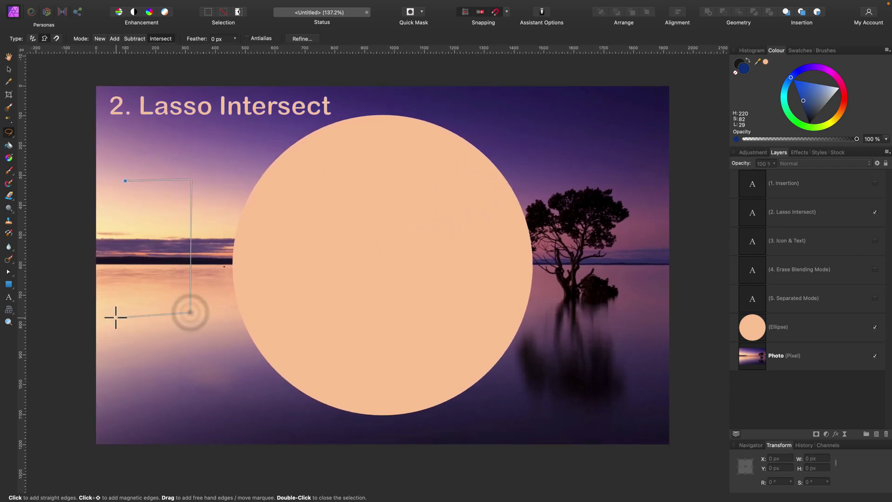
double_click(125, 195)
scroll(126, 198, left, 1)
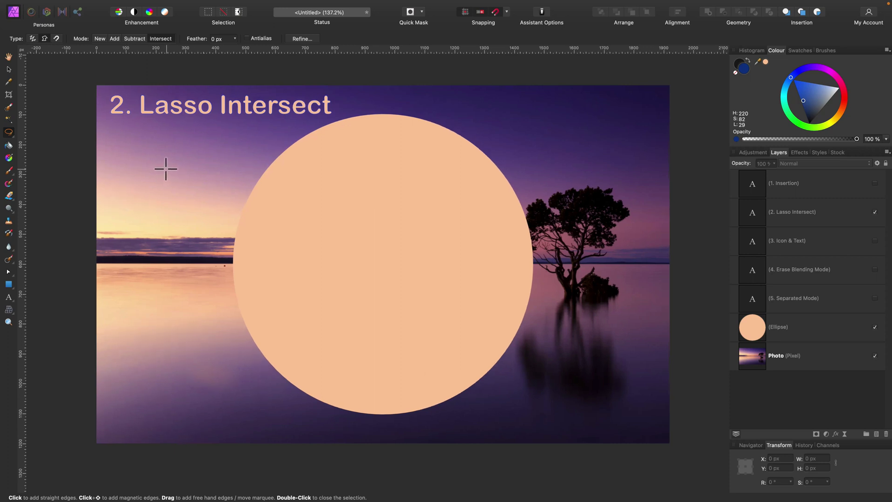
scroll(139, 135, right, 1)
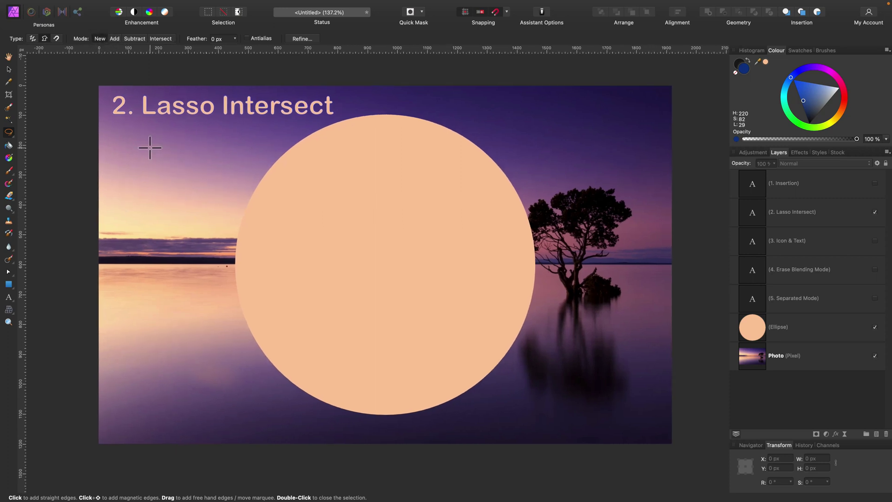
click(149, 144)
click(234, 144)
click(235, 304)
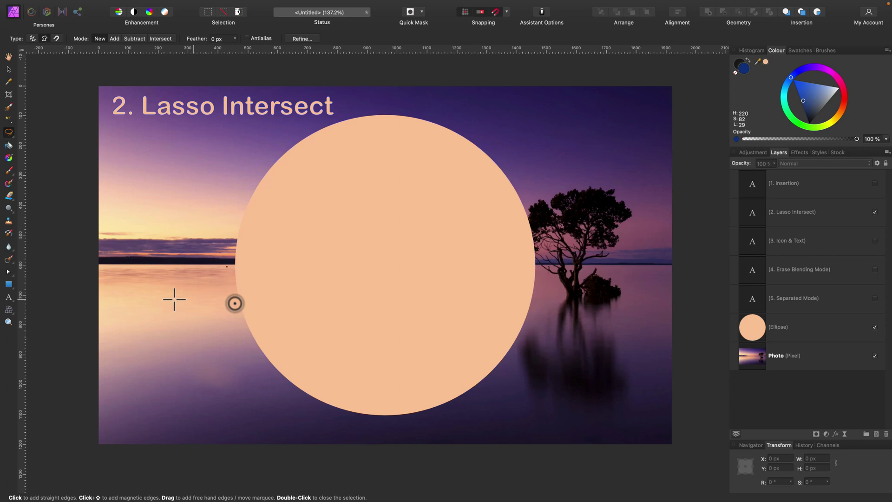
click(141, 300)
click(149, 153)
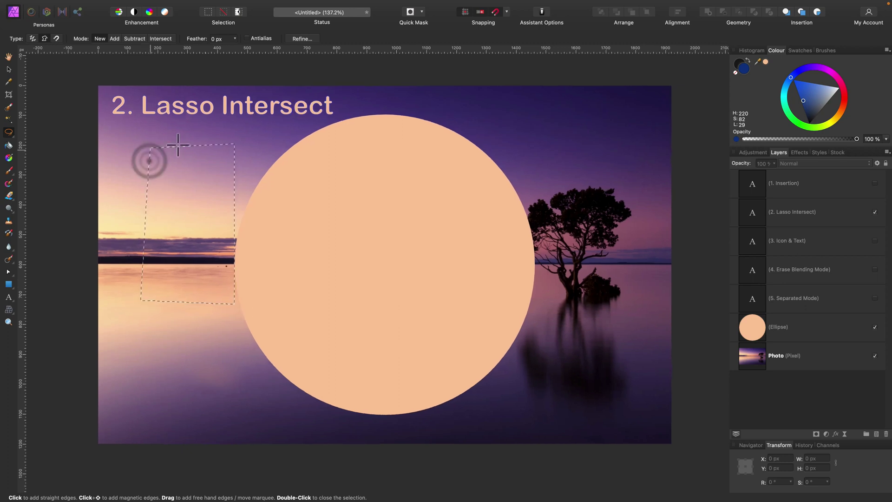
click(160, 39)
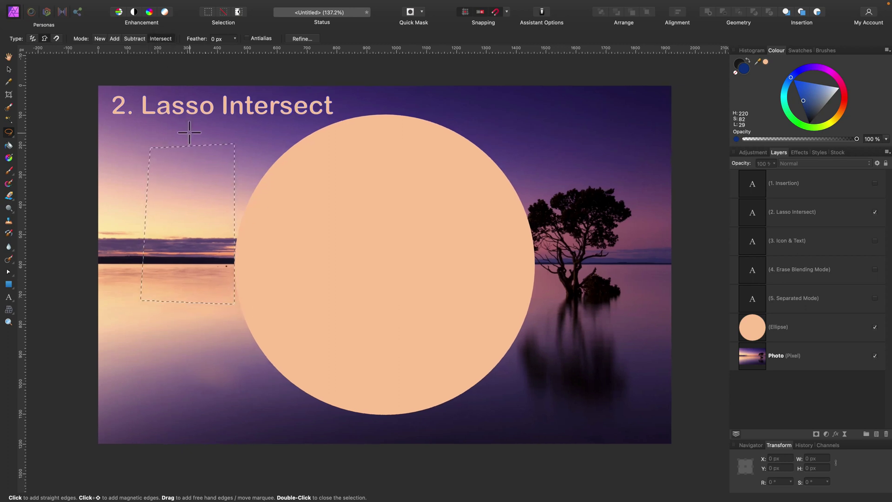
scroll(186, 134, down, 1)
click(131, 189)
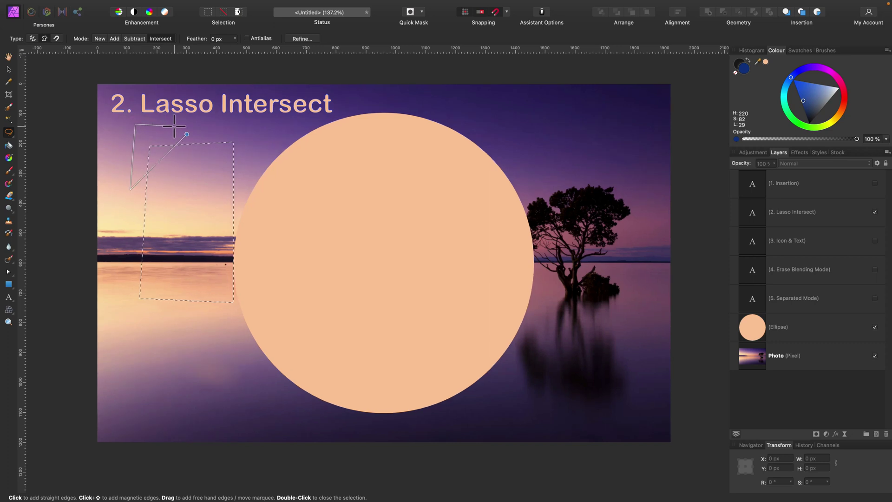
click(149, 145)
click(148, 171)
scroll(163, 148, left, 1)
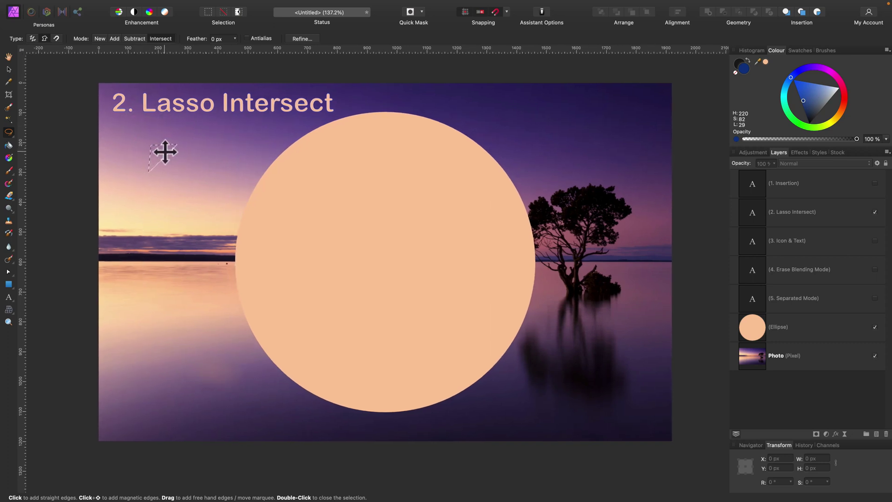
key(super+d)
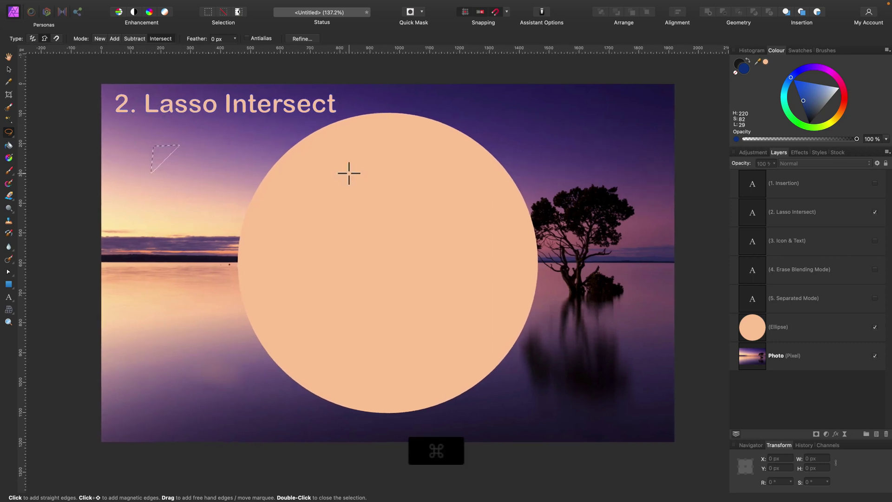
Swap the '2. Lasso Intersect' title for '3. Icon & Text' and select that layer
click(874, 211)
click(874, 240)
click(778, 241)
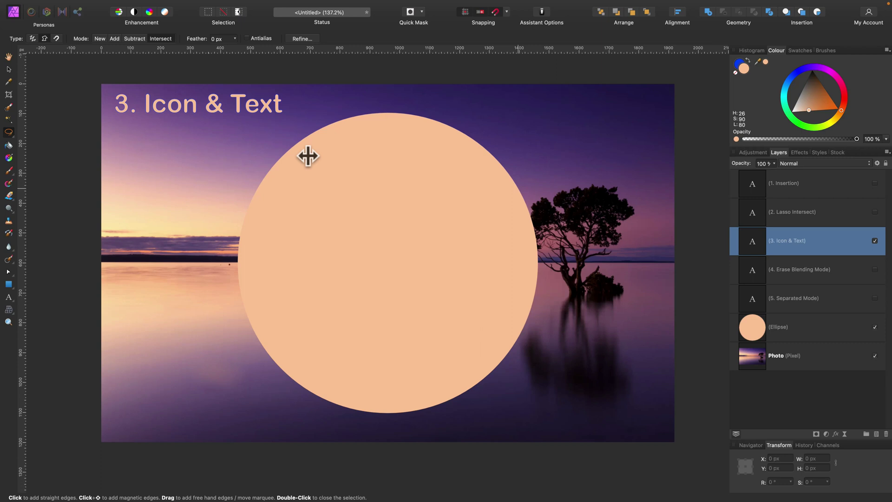
click(9, 69)
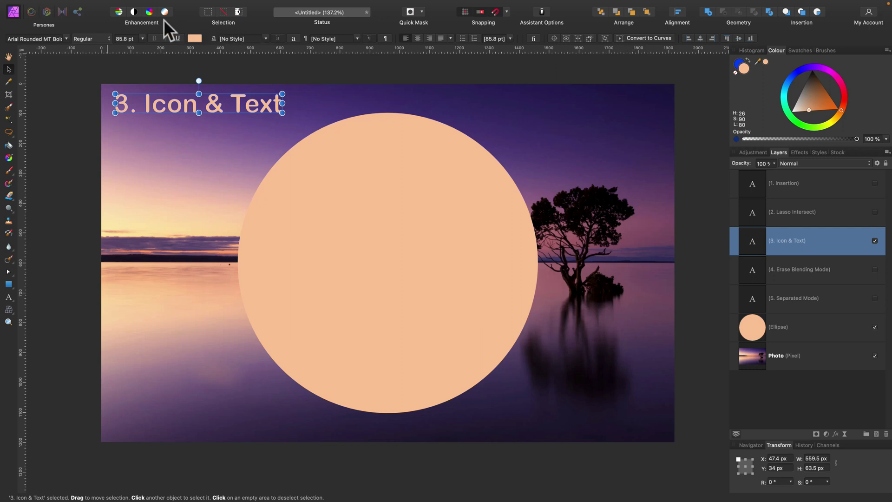
Switch the toolbar to Icons only, then to Icon And Text
right_click(90, 24)
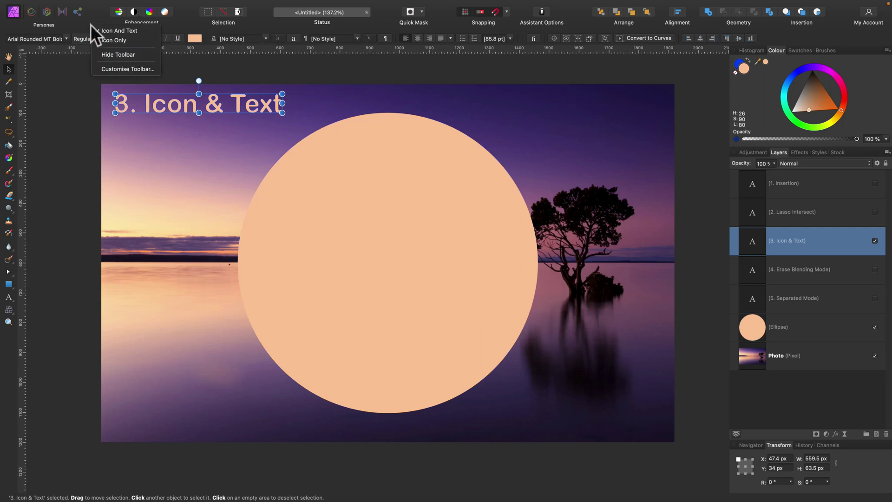
click(113, 40)
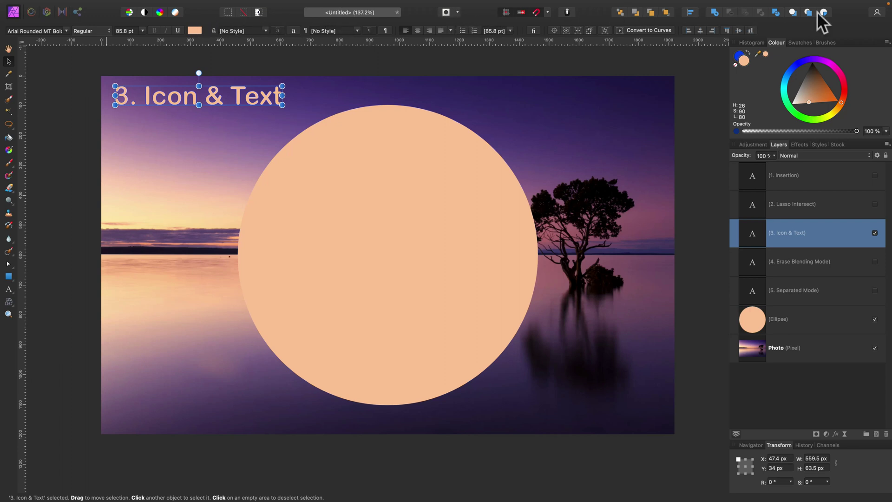
right_click(587, 10)
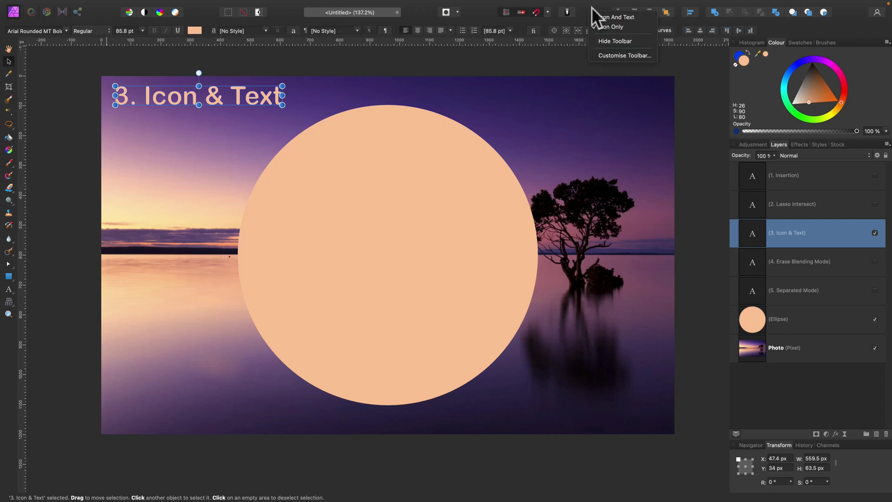
click(631, 16)
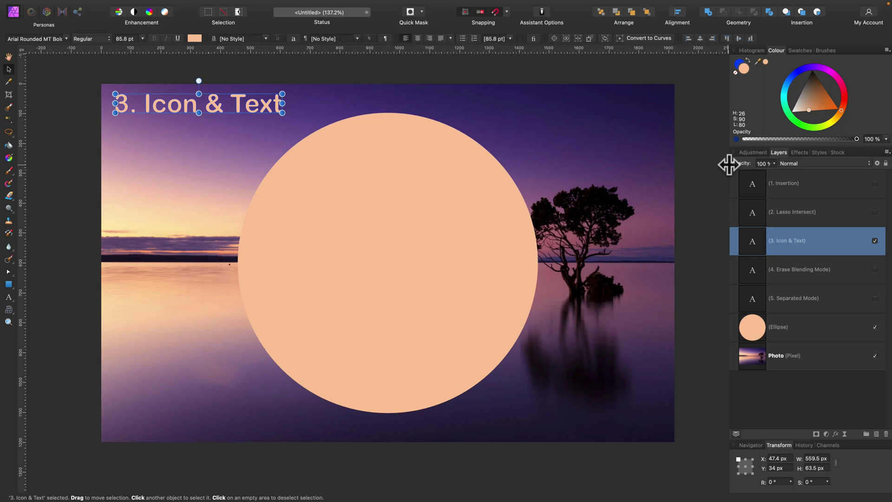
Swap to the '4. Erase Blending Mode' title and draw a blue square left of the circle's centre
click(874, 241)
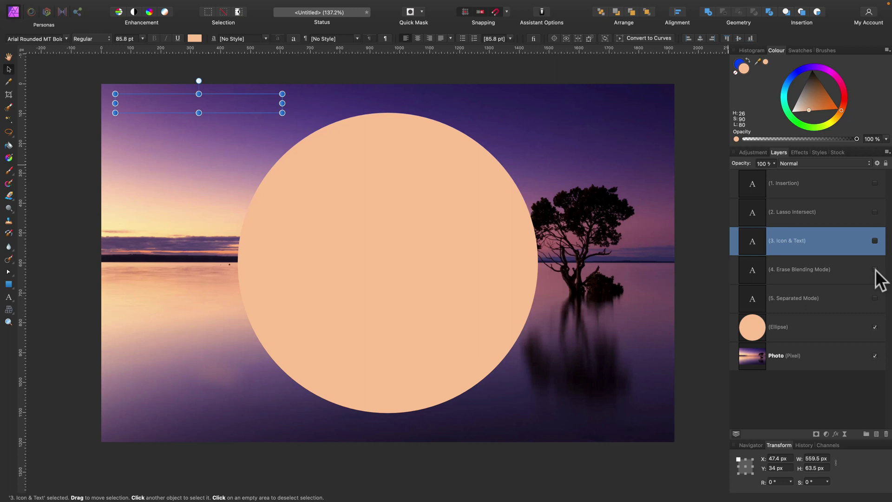
click(875, 269)
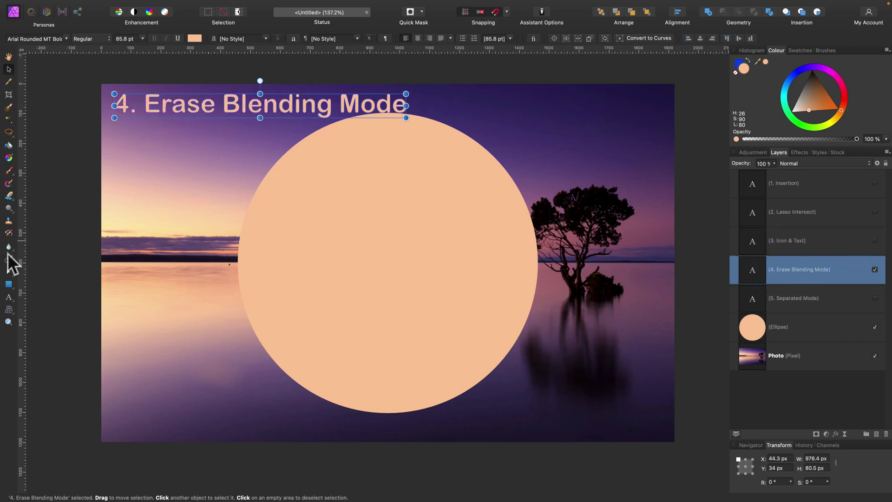
click(9, 283)
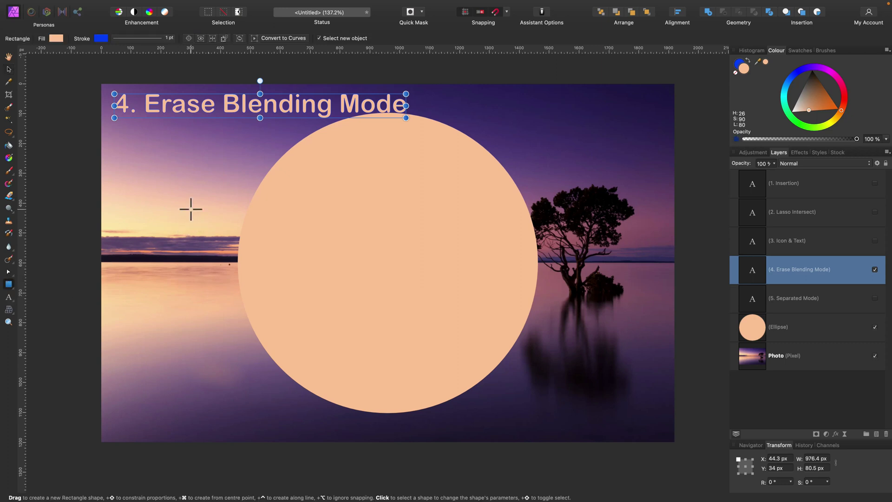
drag(181, 188, 335, 332)
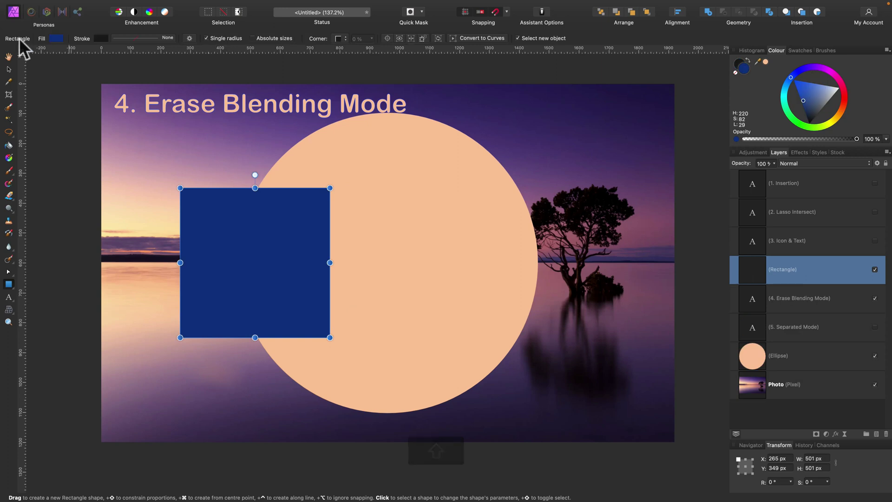
Move the square to the circle's centre and set its blend mode to Erase
click(8, 68)
drag(274, 247, 406, 250)
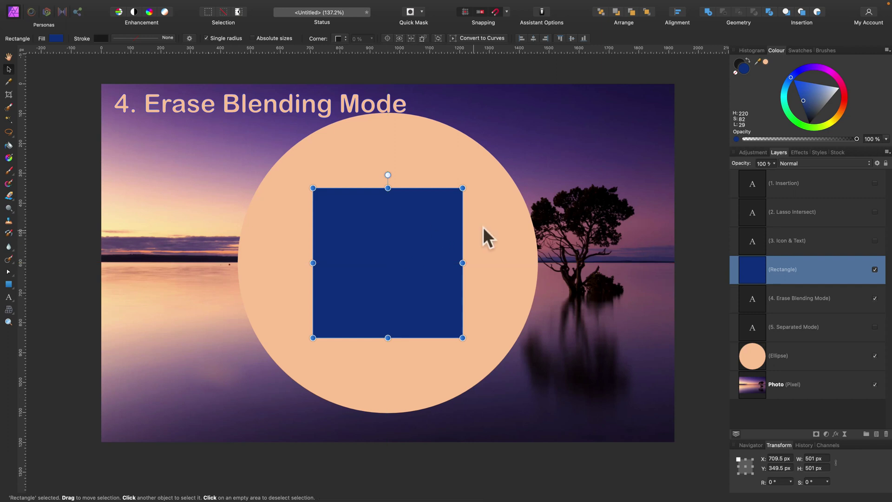
click(804, 164)
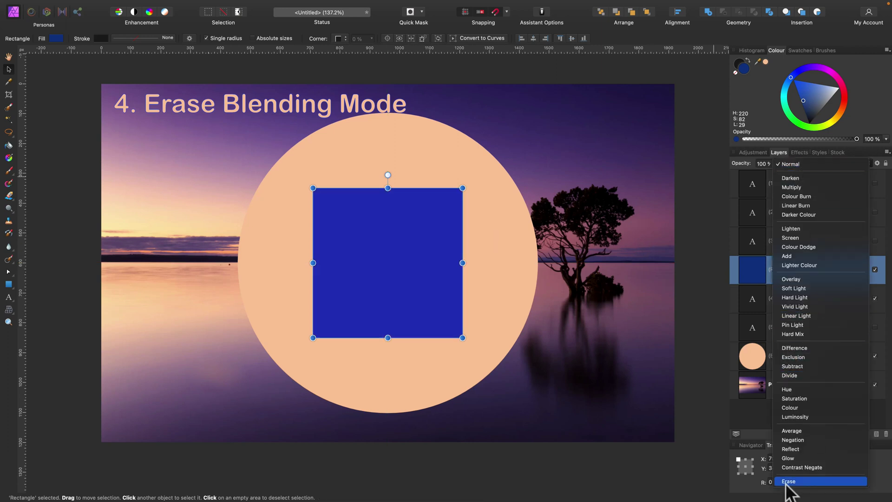
click(802, 481)
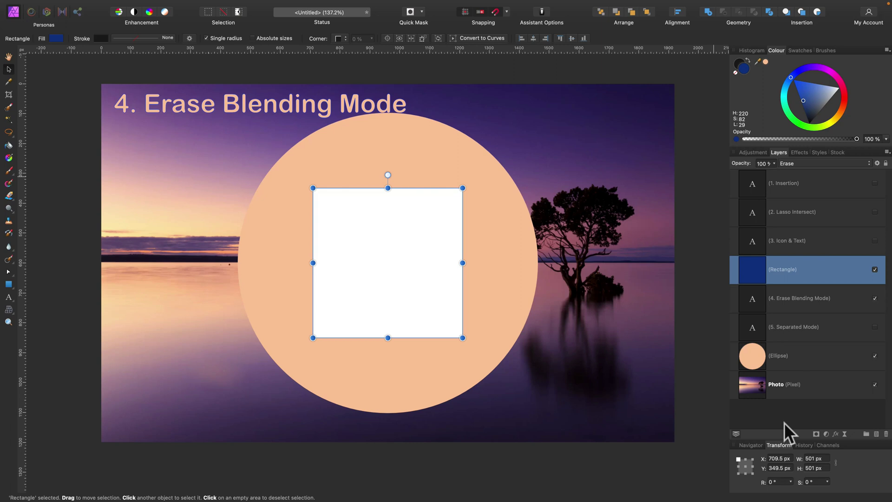
Nest the erase square inside the Ellipse layer, rotate it -45° into a diamond, then delete it
mouse_move(837, 268)
mouse_down()
mouse_move(829, 331)
mouse_move(801, 361)
mouse_move(774, 363)
mouse_up()
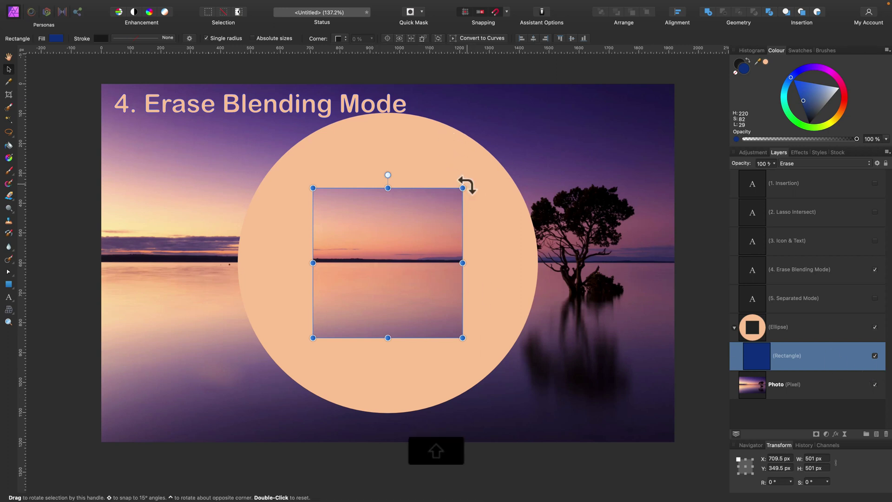
drag(467, 185, 414, 255)
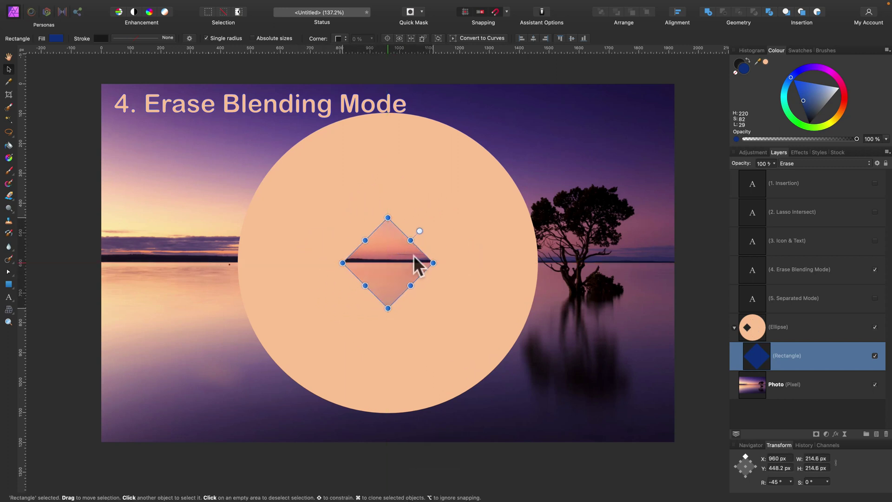
key(BackSpace)
Add large artistic text 'Hello' on the peach circle
scroll(36, 275, up, 2)
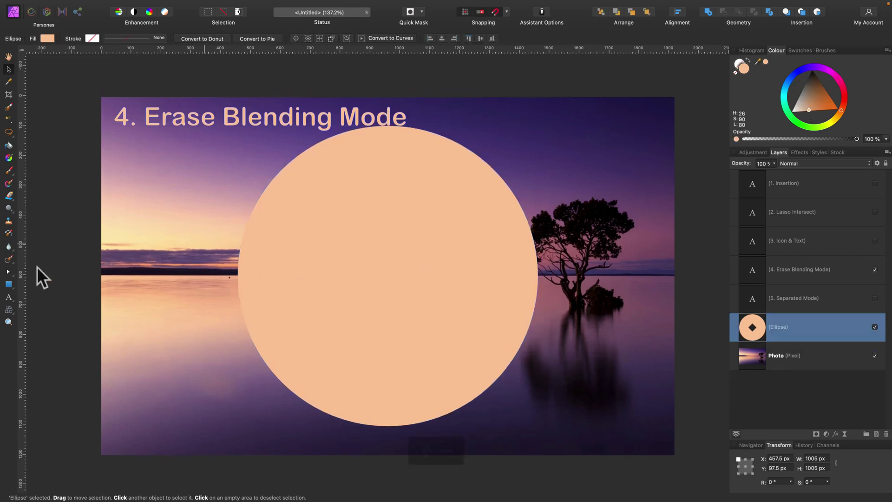
click(8, 296)
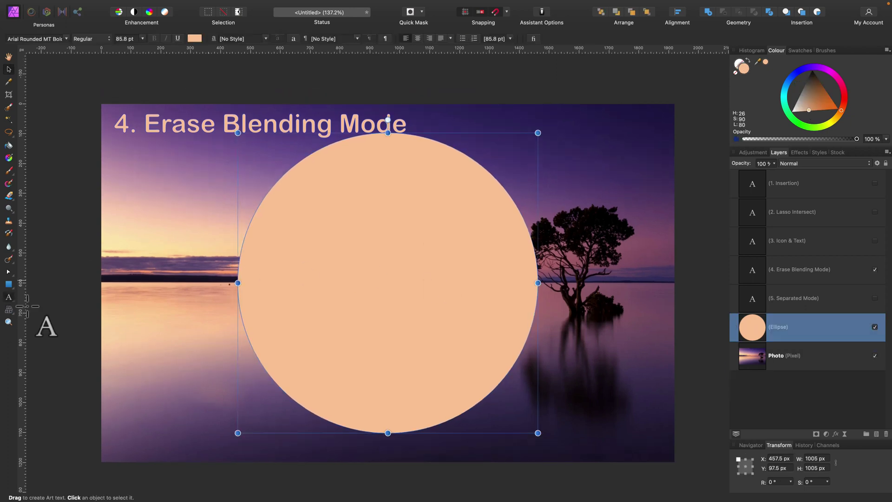
click(324, 280)
text(Hello)
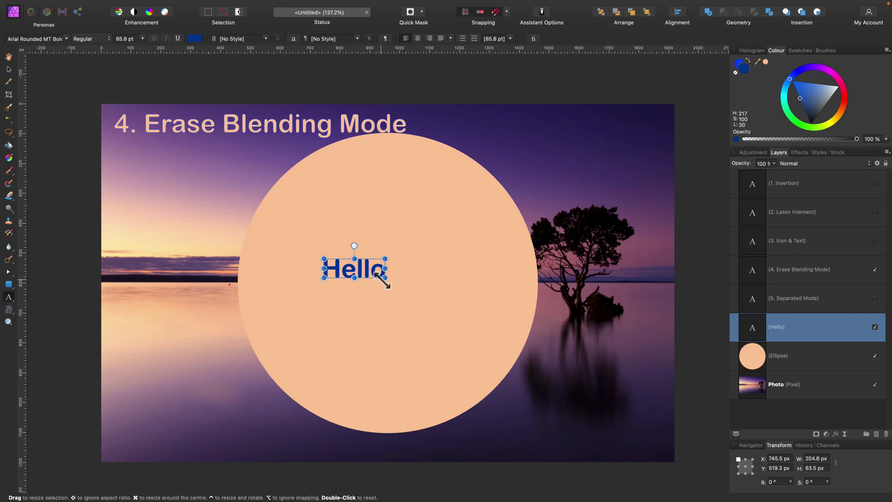
drag(385, 278, 489, 330)
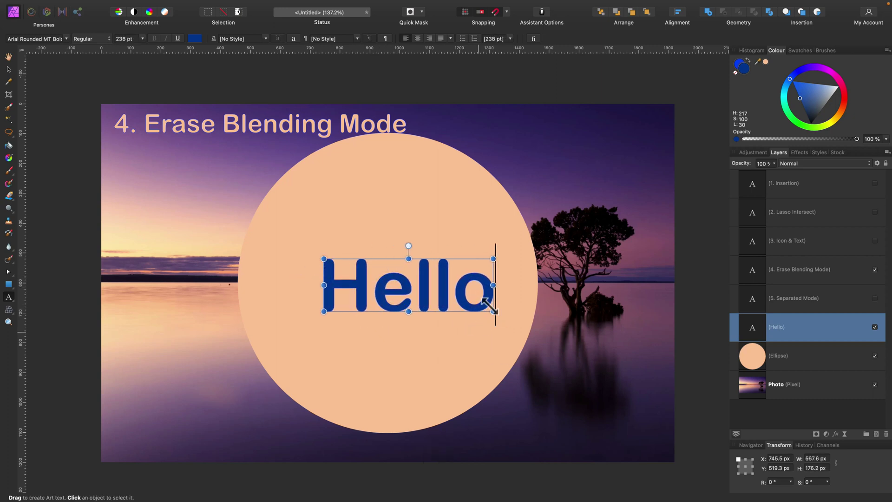
click(8, 69)
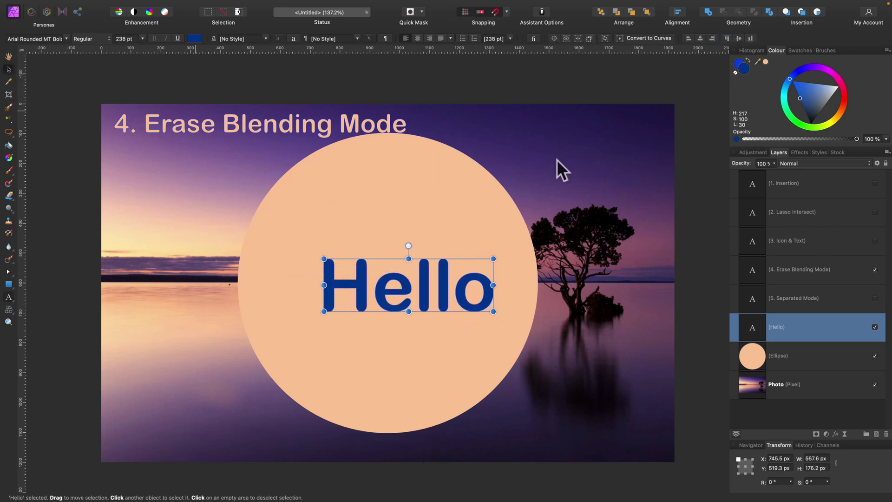
Set the Hello text to Erase blending and nest it inside the Ellipse layer
click(843, 164)
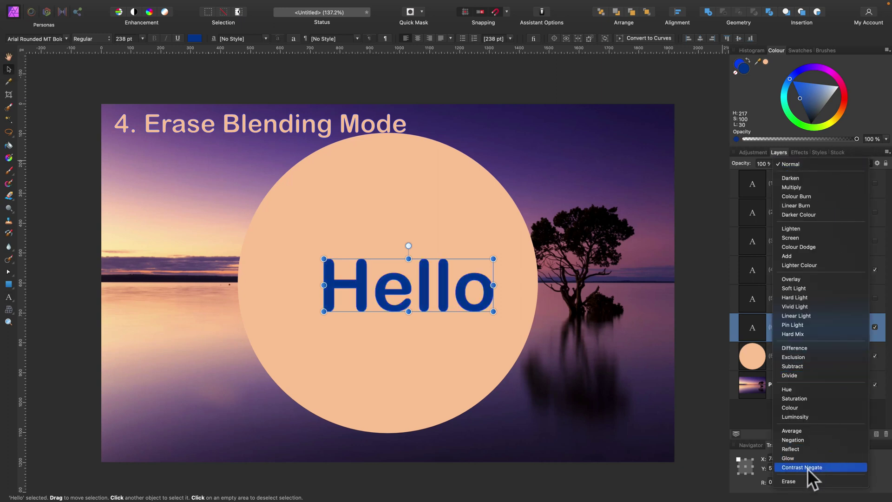
click(805, 481)
drag(460, 301, 442, 302)
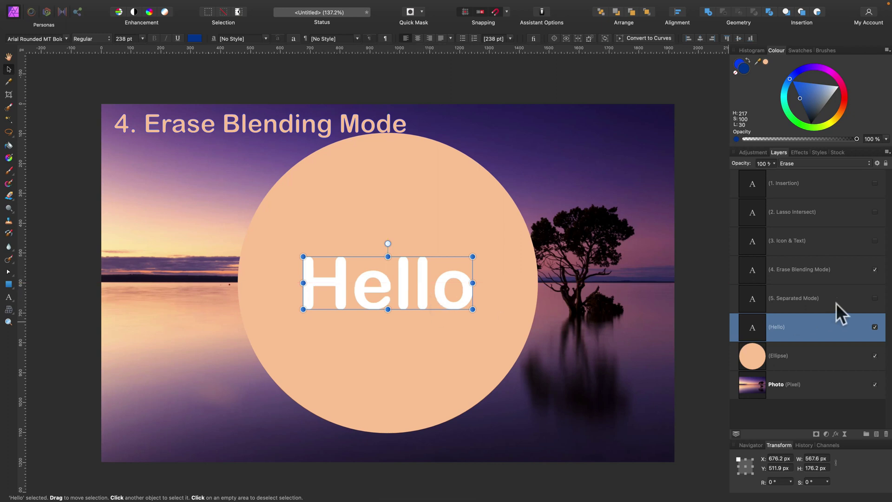
mouse_move(815, 331)
mouse_down()
mouse_move(811, 361)
mouse_move(831, 361)
mouse_up()
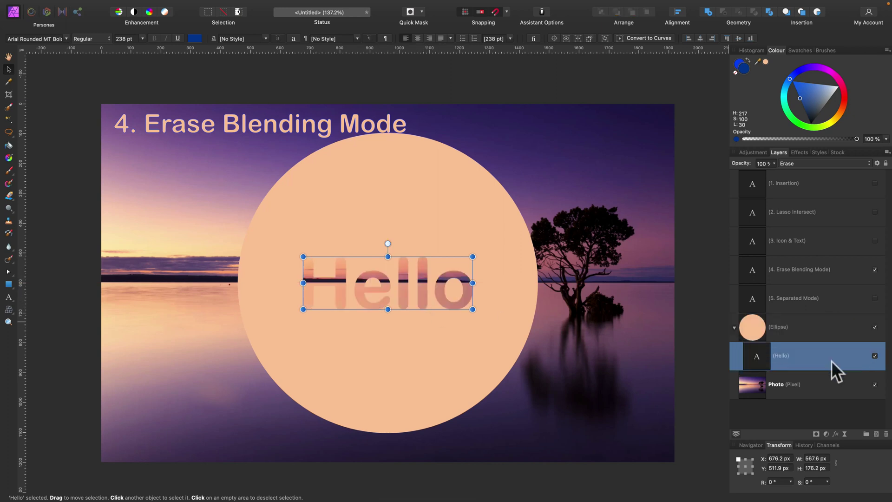
mouse_move(442, 293)
mouse_down()
mouse_move(439, 235)
mouse_move(470, 218)
mouse_move(491, 287)
mouse_move(473, 344)
mouse_move(408, 304)
mouse_move(423, 289)
mouse_move(446, 291)
mouse_move(435, 291)
mouse_up()
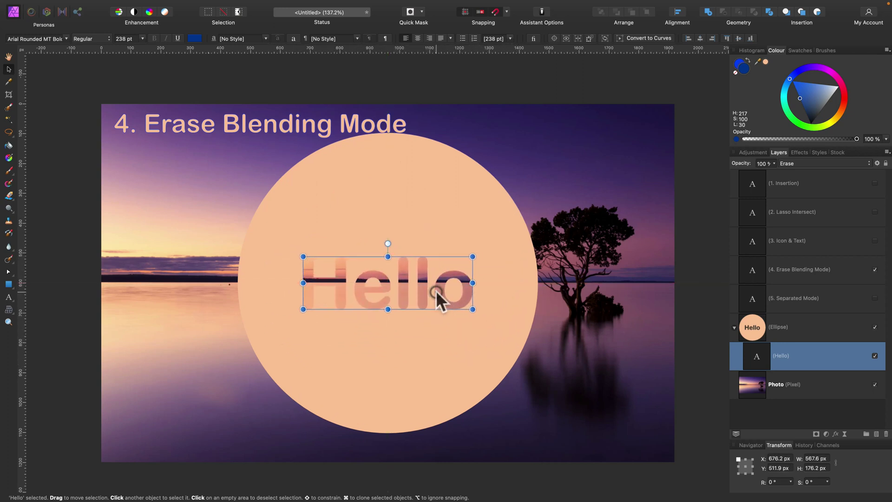
Retype the erase text from 'Hello' to 'Mark'
double_click(435, 290)
click(358, 277)
key(shift+End)
key(super+a)
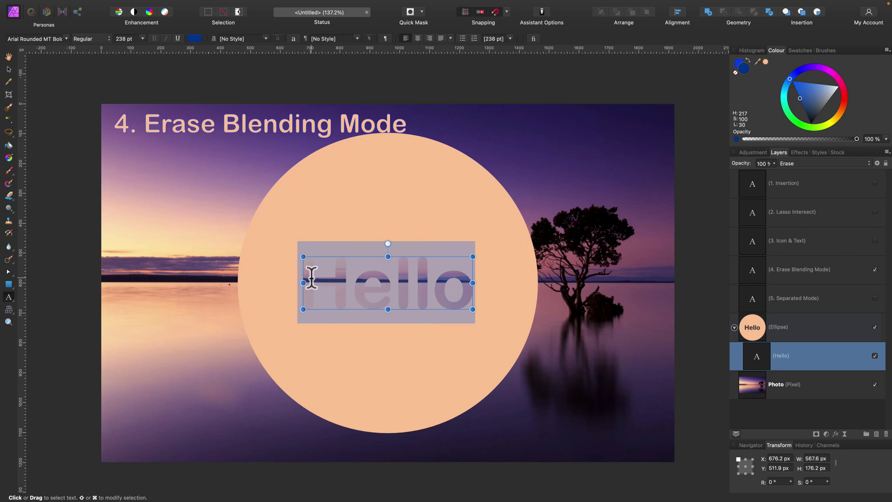
shift+click(312, 279)
text(Mark)
key(Escape)
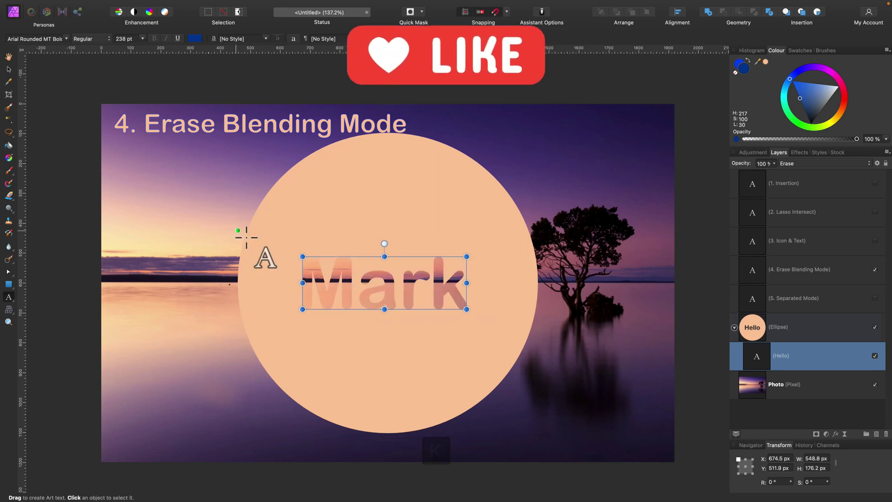
click(8, 69)
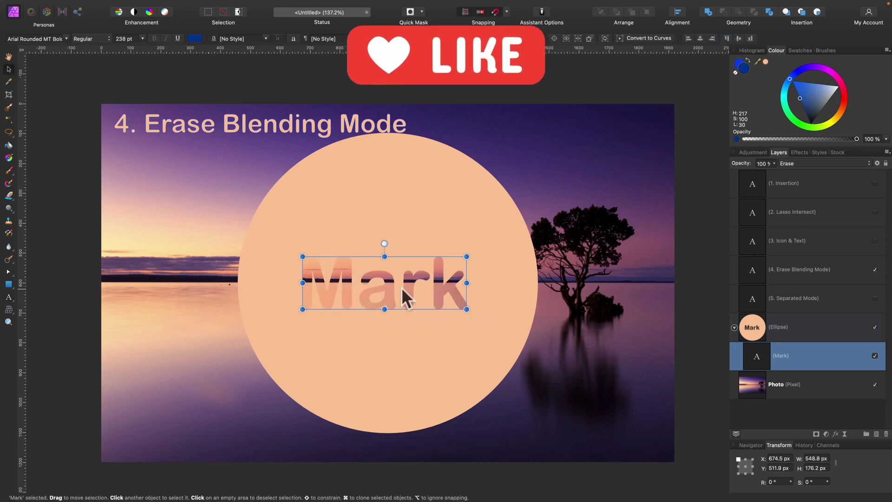
scroll(403, 288, right, 1)
scroll(403, 288, up, 2)
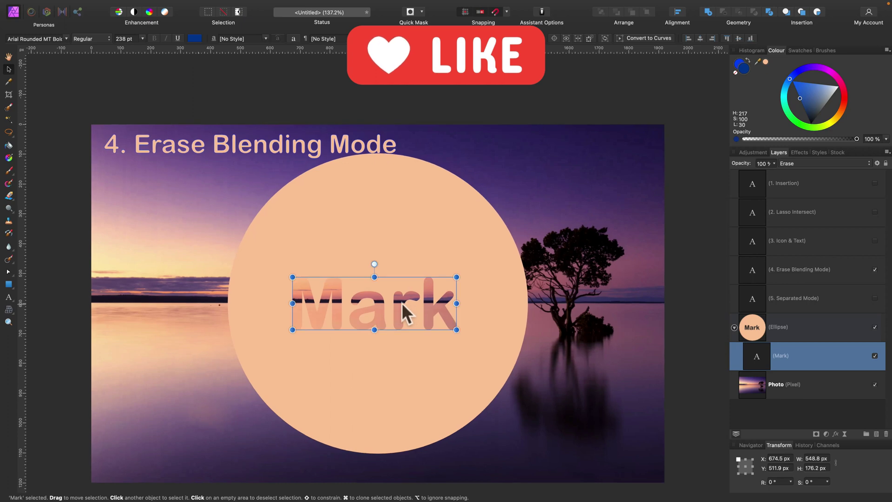
Delete the Mark text layer and swap the visible title from 4. Erase Blending Mode to 5. Separated Mode
key(BackSpace)
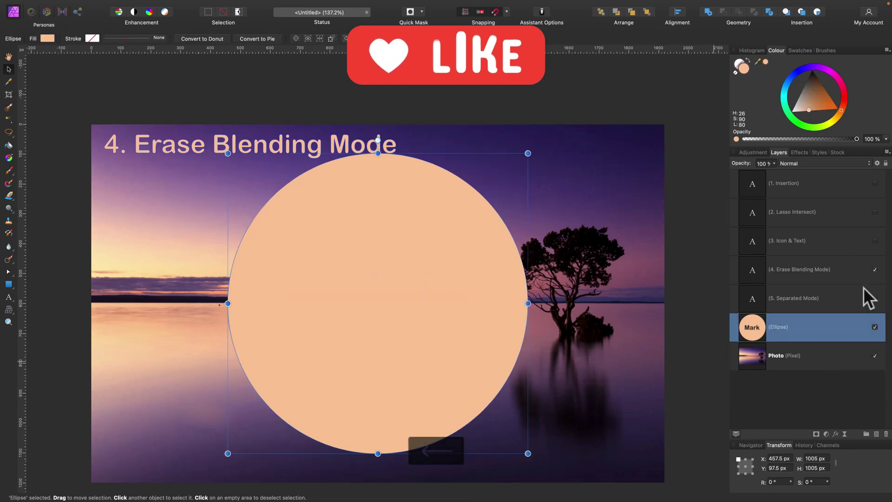
click(823, 267)
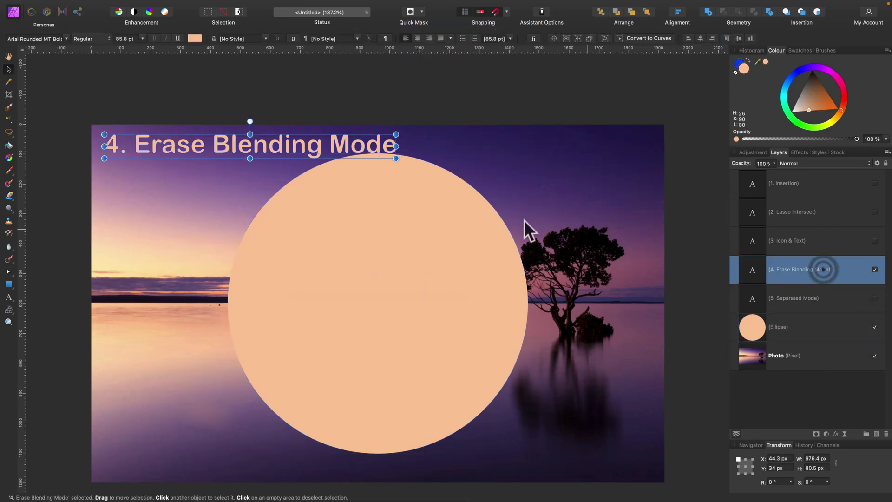
click(875, 270)
click(874, 298)
click(851, 296)
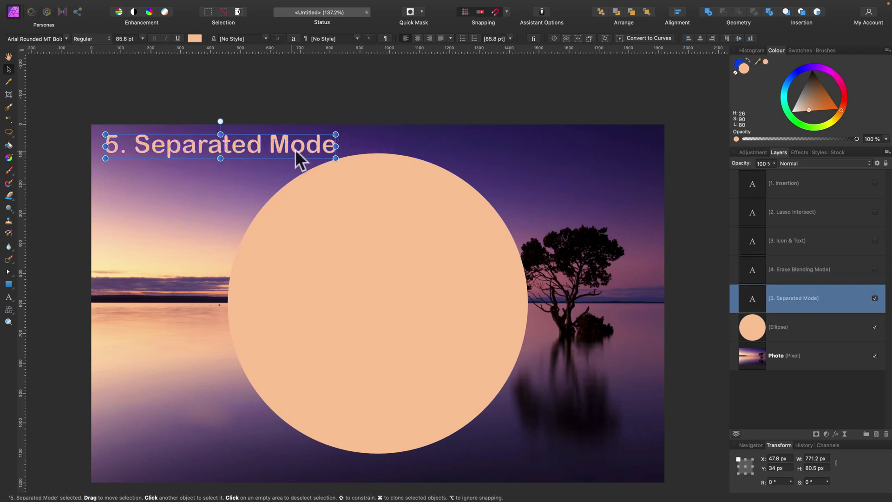
scroll(594, 242, down, 1)
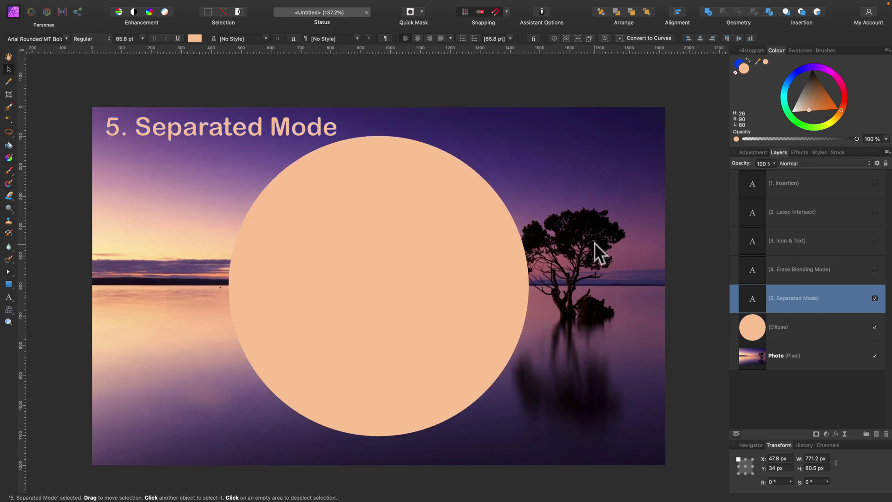
click(695, 239)
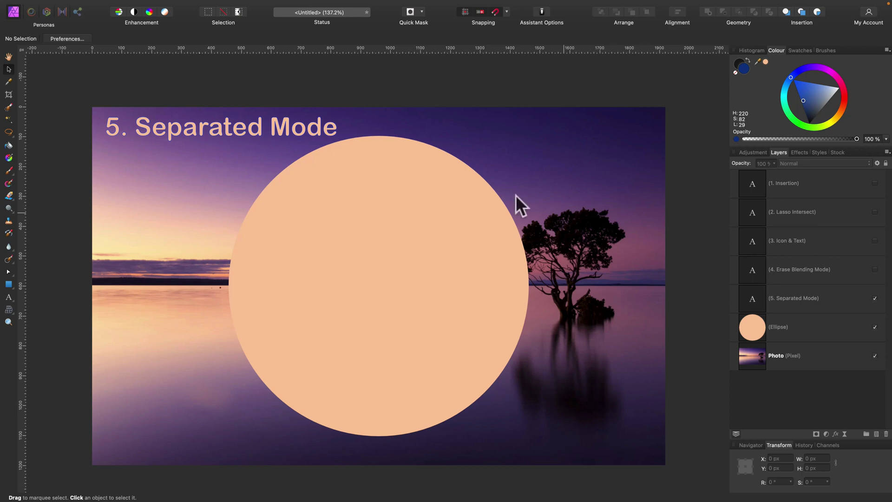
Exit full screen with Window > Toggle Full Screen and bring the Window menu back up
mouse_move(288, 2)
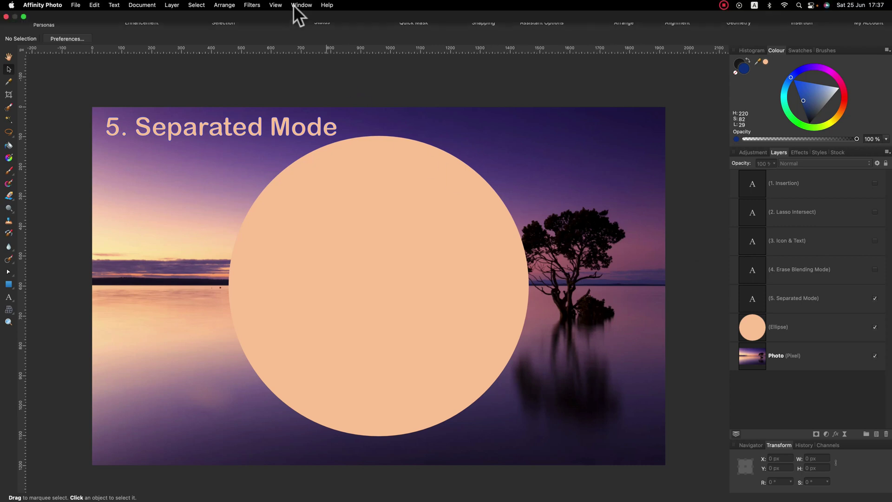
click(301, 5)
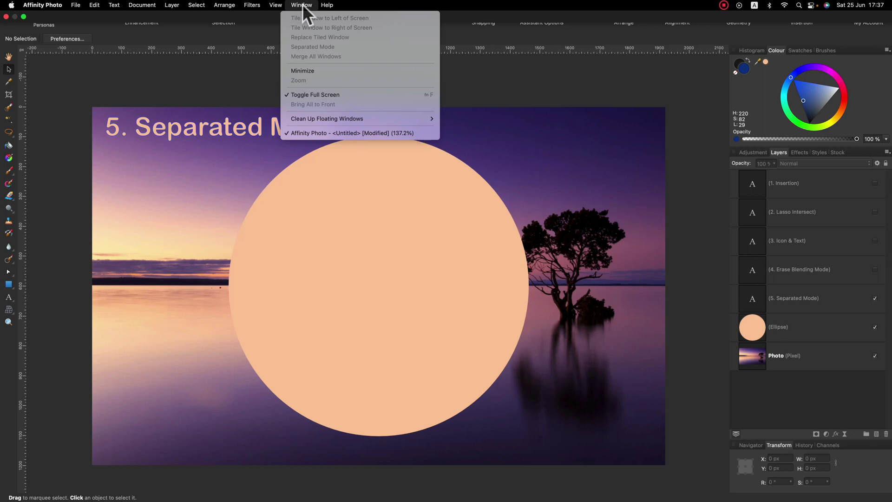
click(582, 93)
click(294, 5)
click(307, 93)
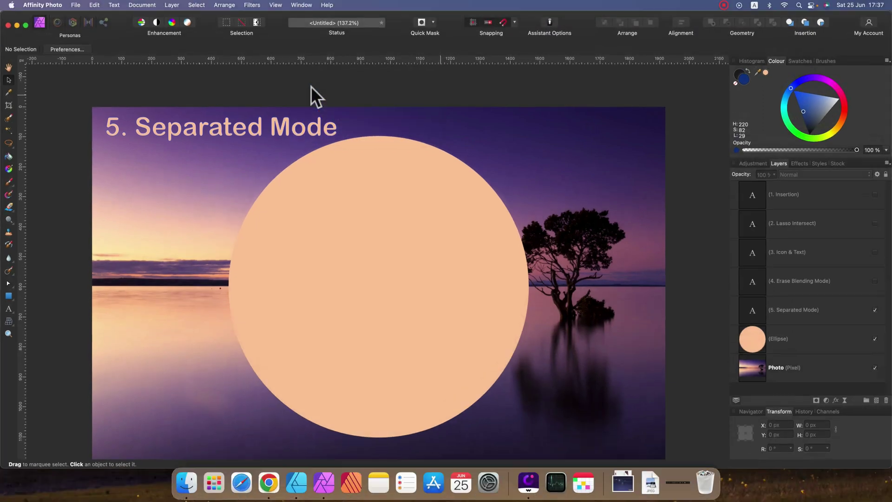
click(297, 4)
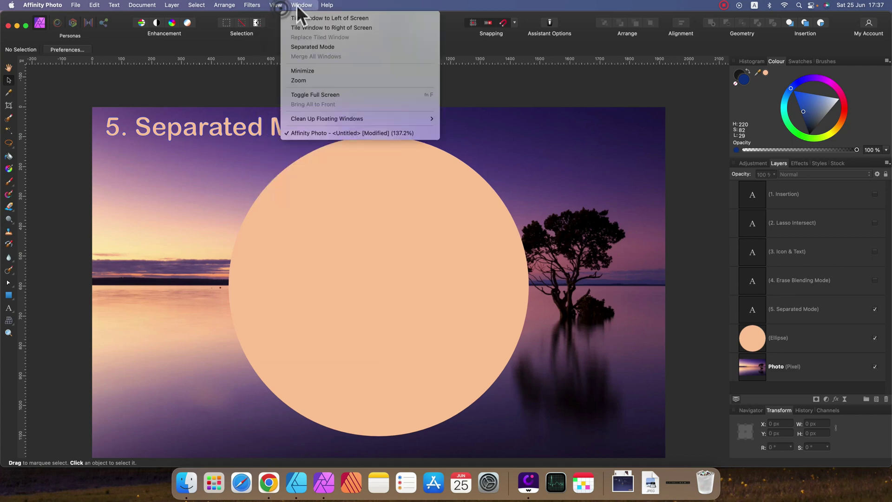
Switch to Window > Separated Mode, reposition the document window and context toolbar, and dock History beside Channels
click(321, 47)
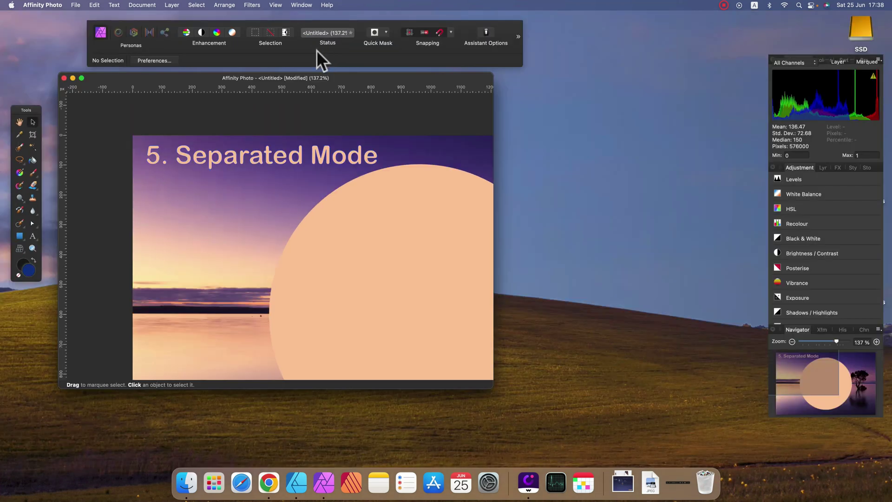
drag(372, 80, 424, 115)
drag(395, 22, 477, 36)
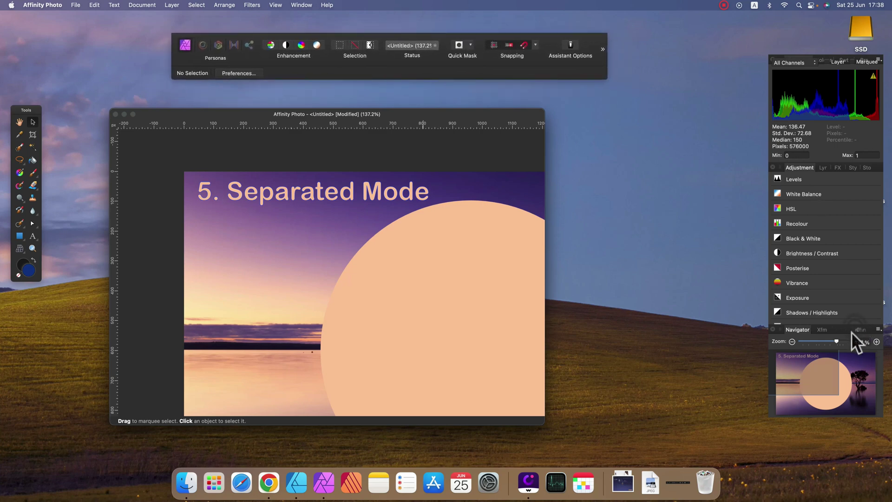
drag(842, 330, 864, 329)
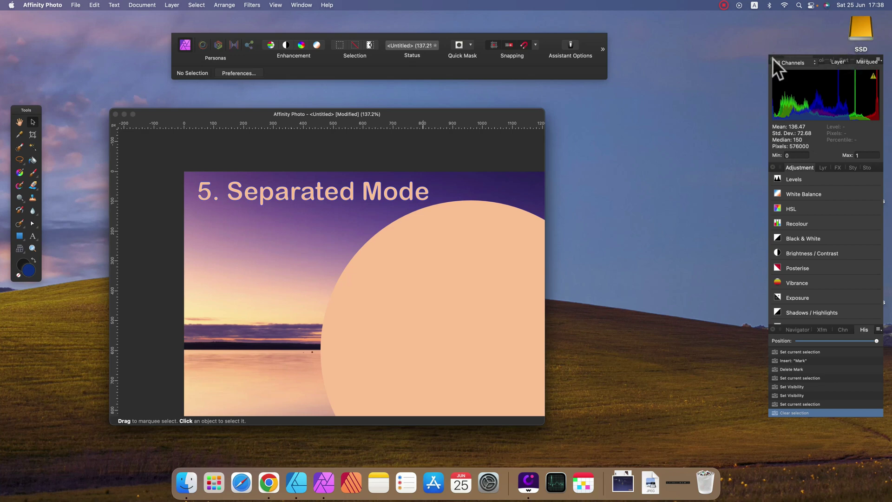
Add the Layers, Effects and Styles panels to the stack, lengthen History, and widen the right-hand stack
click(823, 167)
click(838, 167)
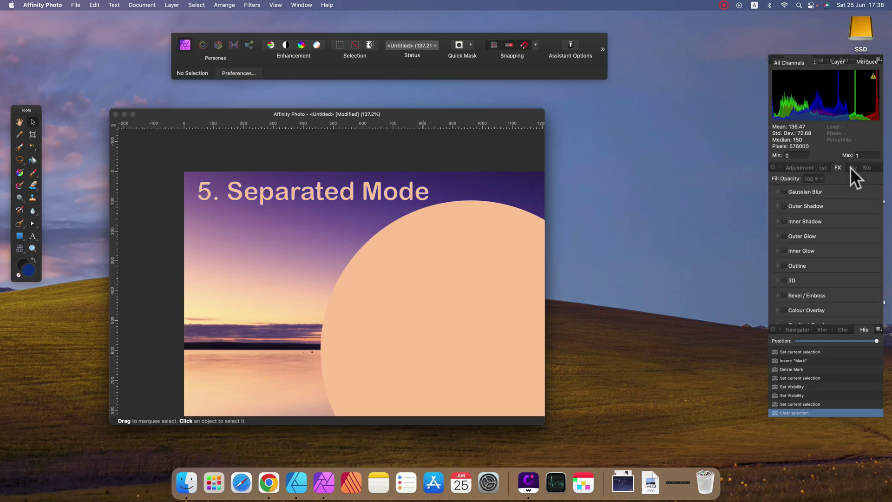
click(852, 167)
drag(878, 415, 878, 432)
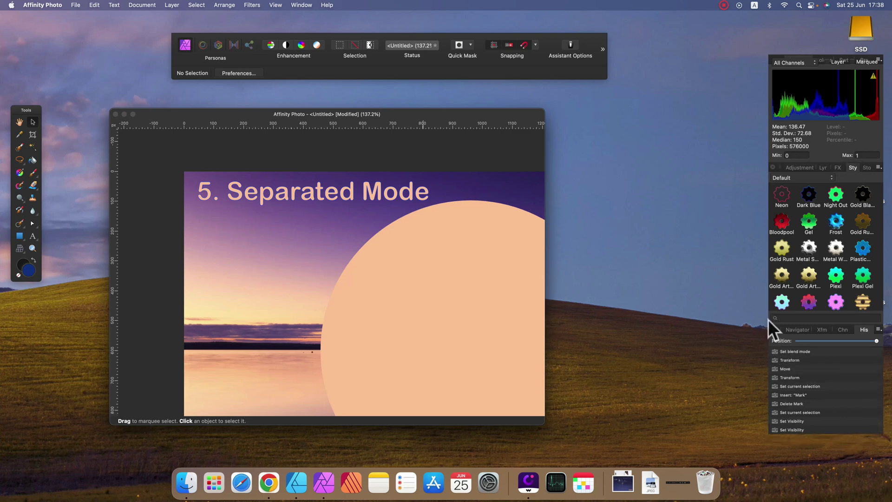
drag(757, 321, 677, 329)
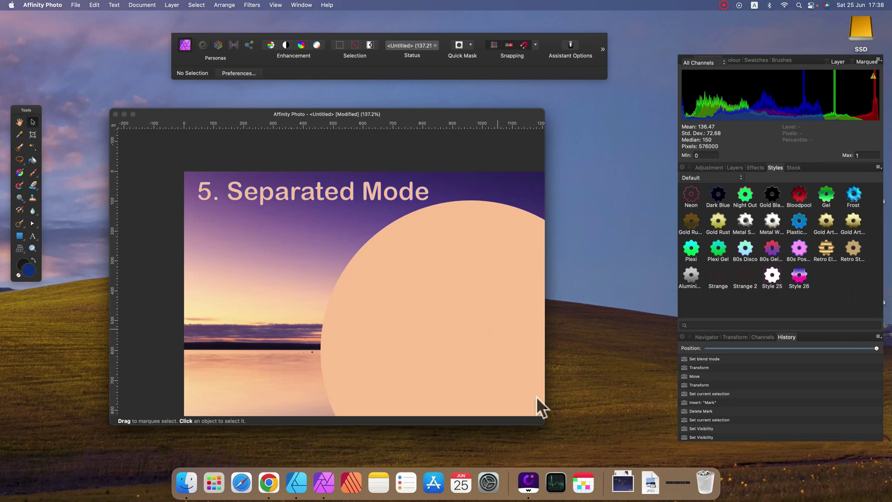
Enlarge the document window, shift the context toolbar, and move the Tools panel up near the toolbar
drag(543, 424, 667, 437)
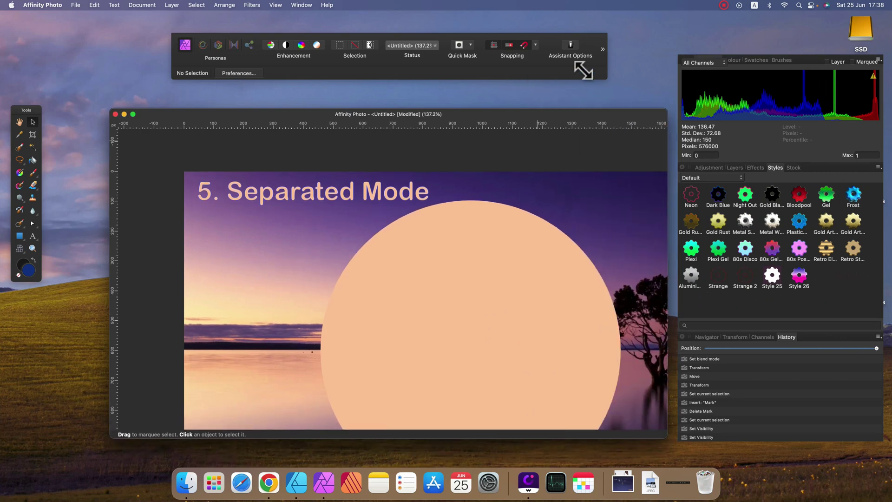
drag(598, 62, 666, 65)
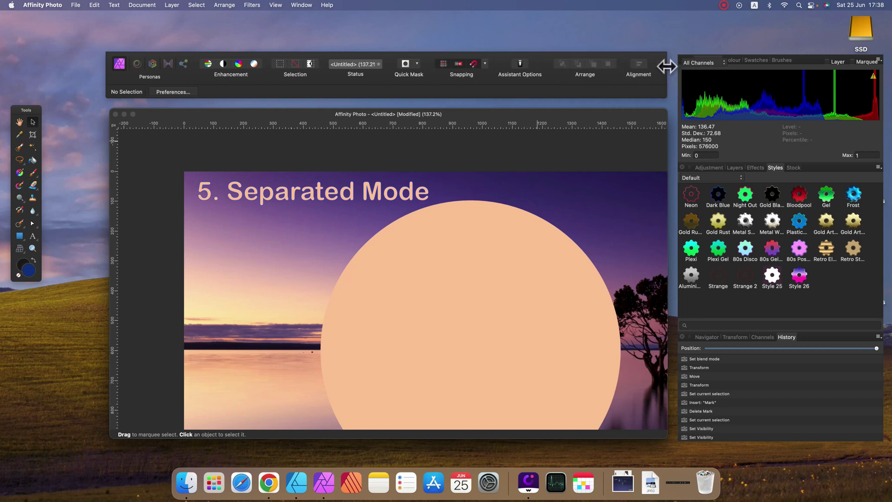
drag(37, 108, 94, 54)
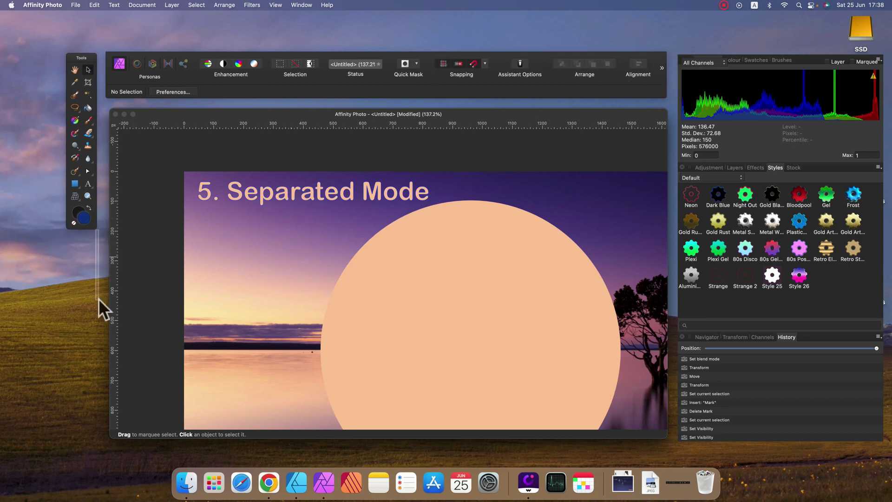
drag(98, 298, 99, 297)
click(275, 122)
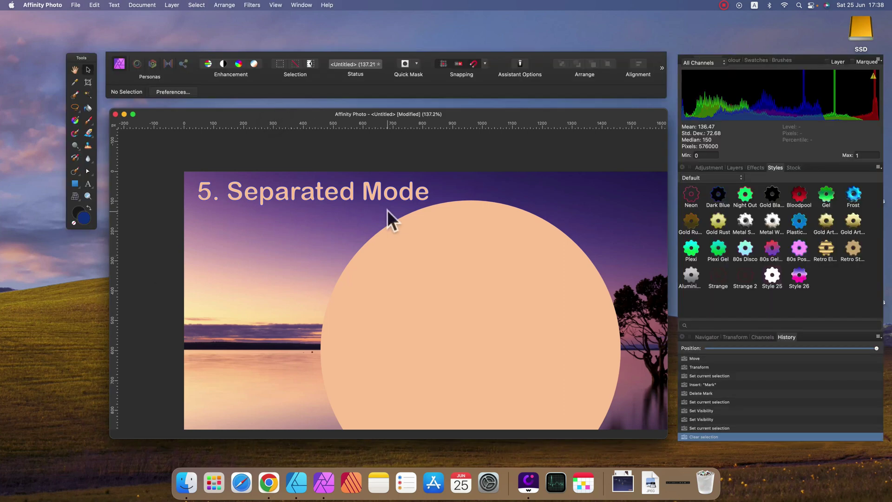
In the Layers panel, hide 5. Separated Mode and show 4. Erase Blending Mode instead
click(739, 166)
scroll(760, 274, down, 2)
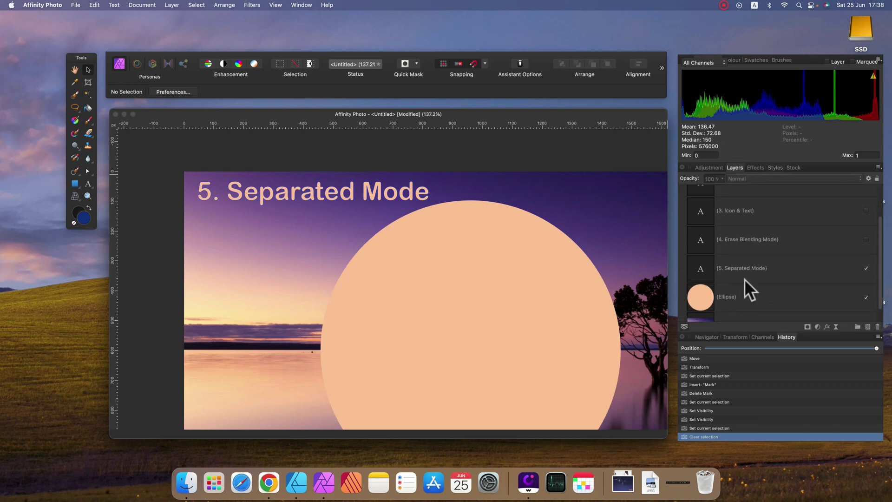
click(798, 268)
scroll(849, 286, up, 2)
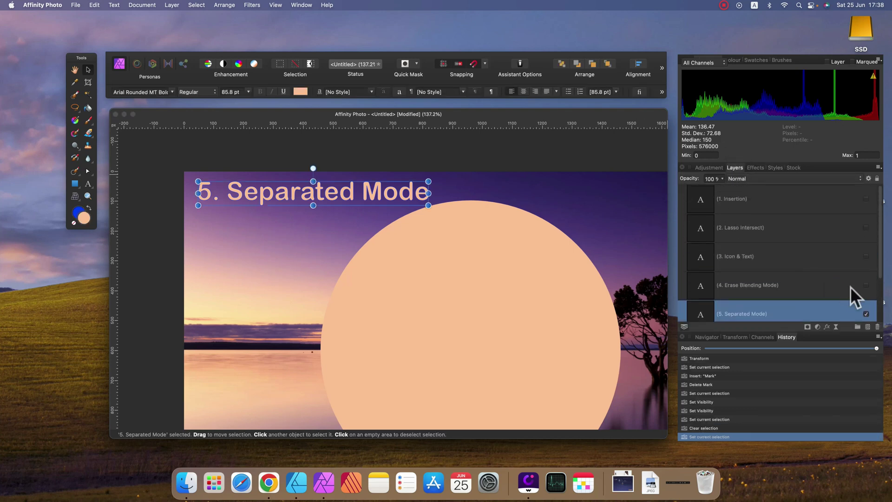
click(866, 312)
click(865, 284)
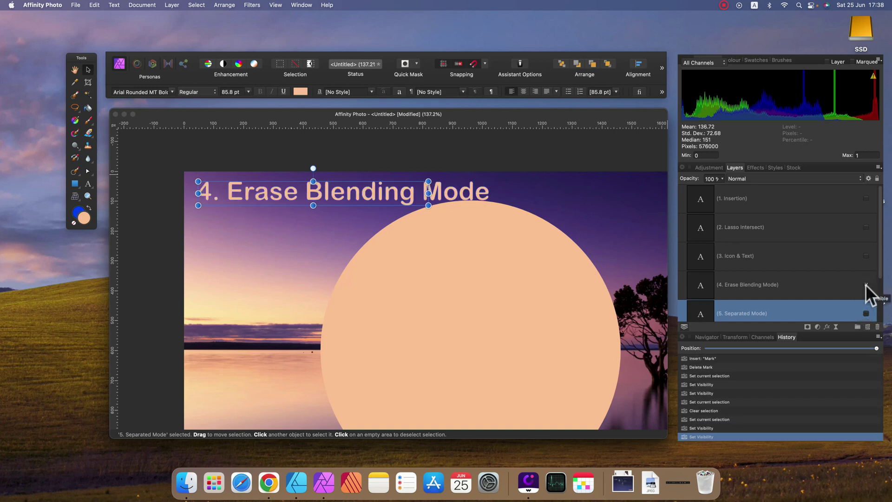
Step the visible title back through 3. Icon & Text and 2. Lasso Intersect to 1. Insertion
click(865, 284)
click(865, 256)
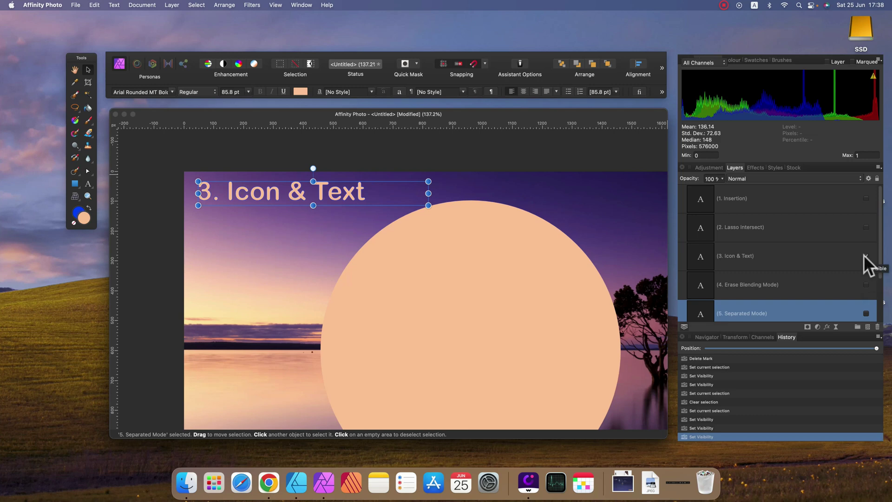
click(864, 255)
click(865, 226)
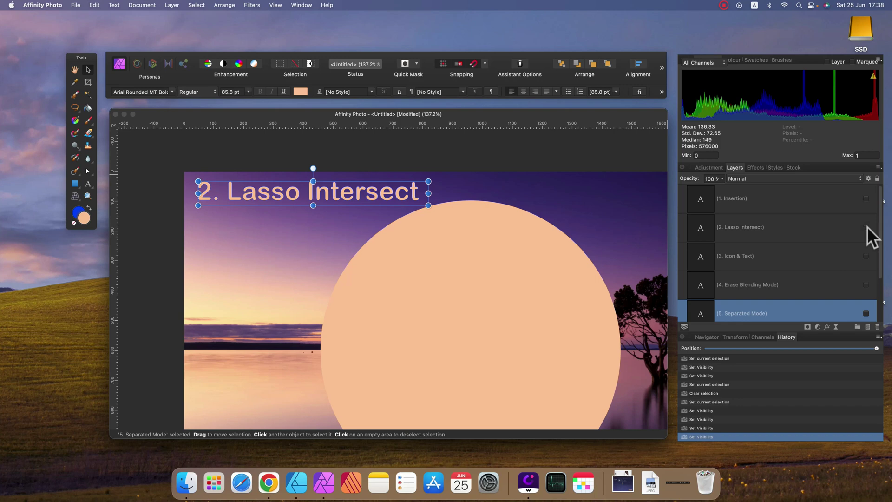
click(865, 227)
click(866, 198)
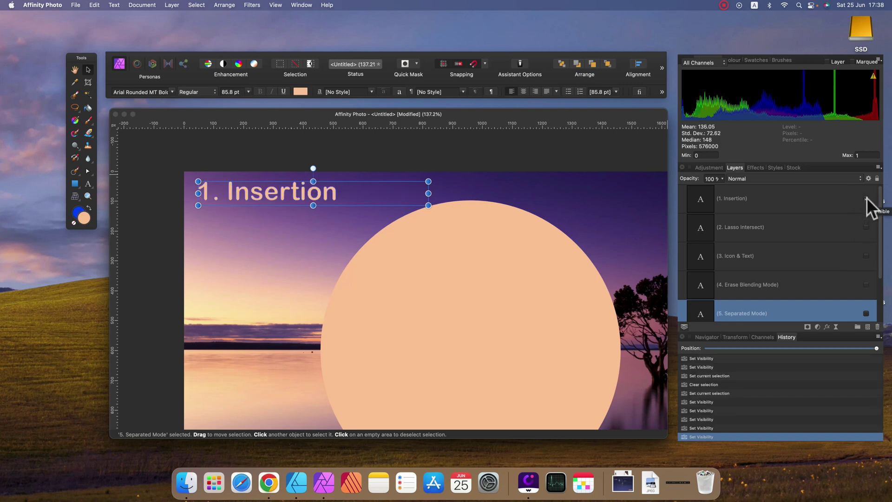